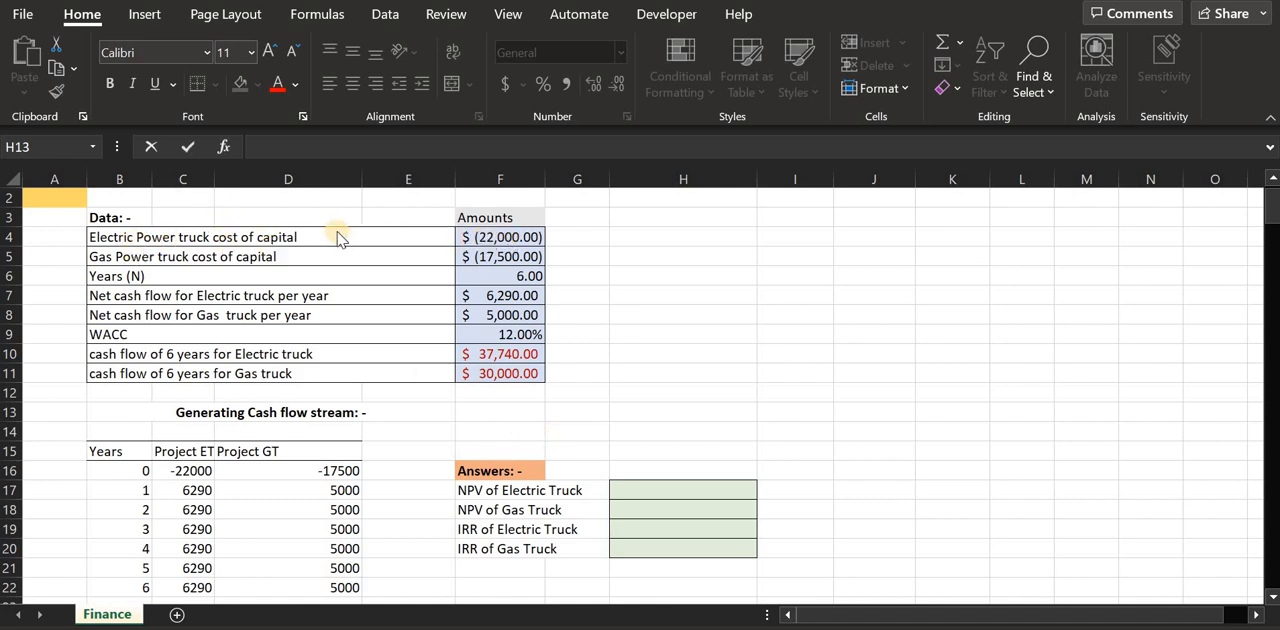
Review the data table's capital costs, number of years, yearly net cash flows for both trucks, and WACC
click(124, 230)
click(153, 235)
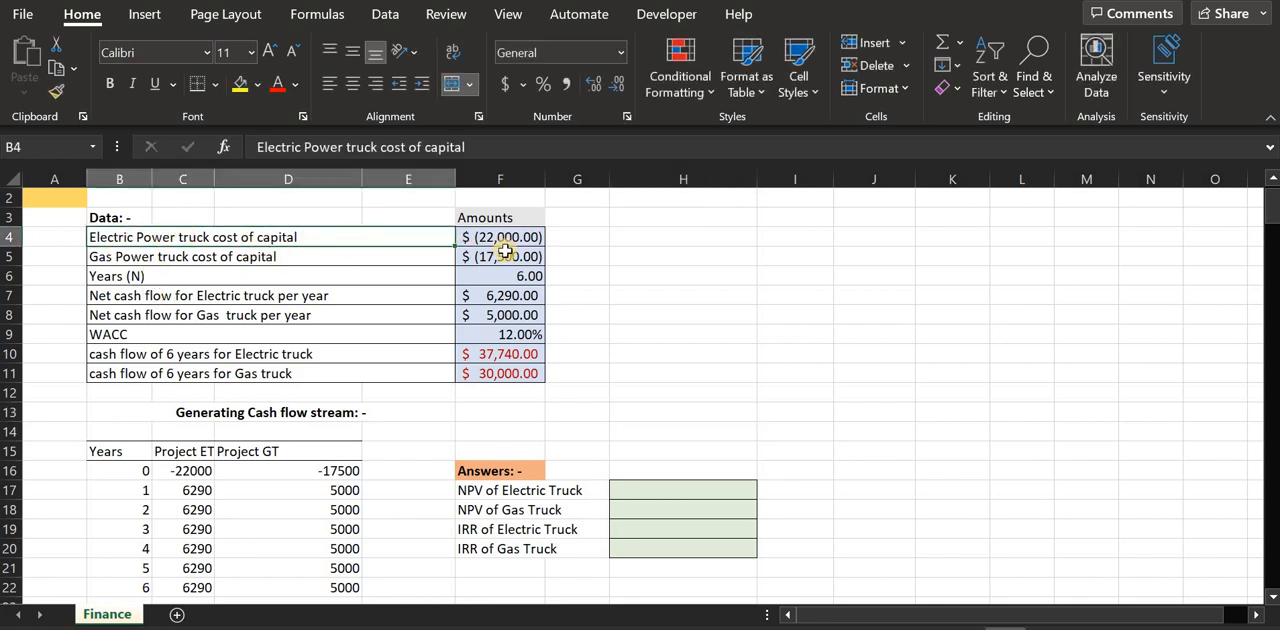
click(118, 257)
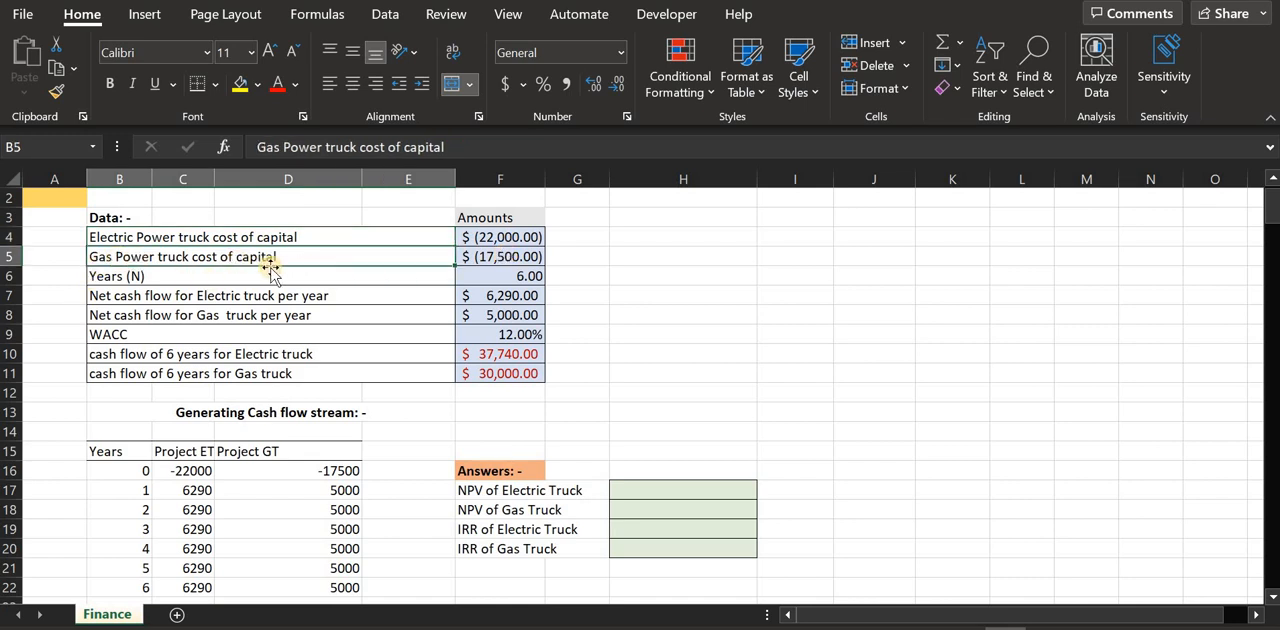
click(494, 262)
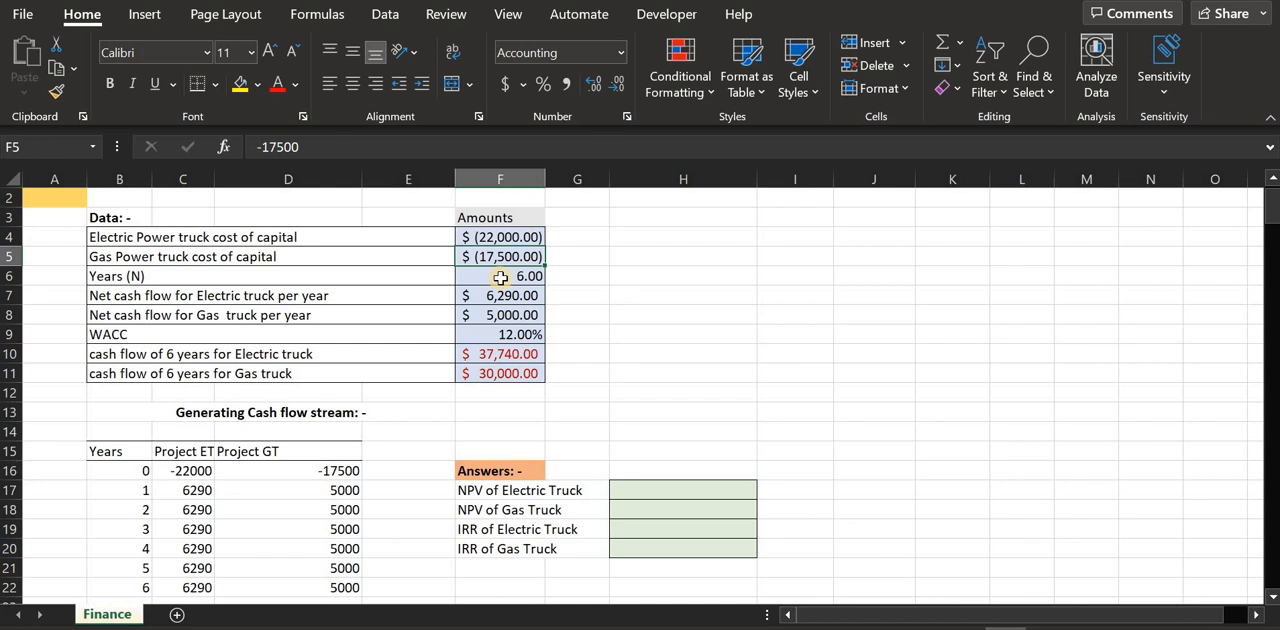
click(500, 277)
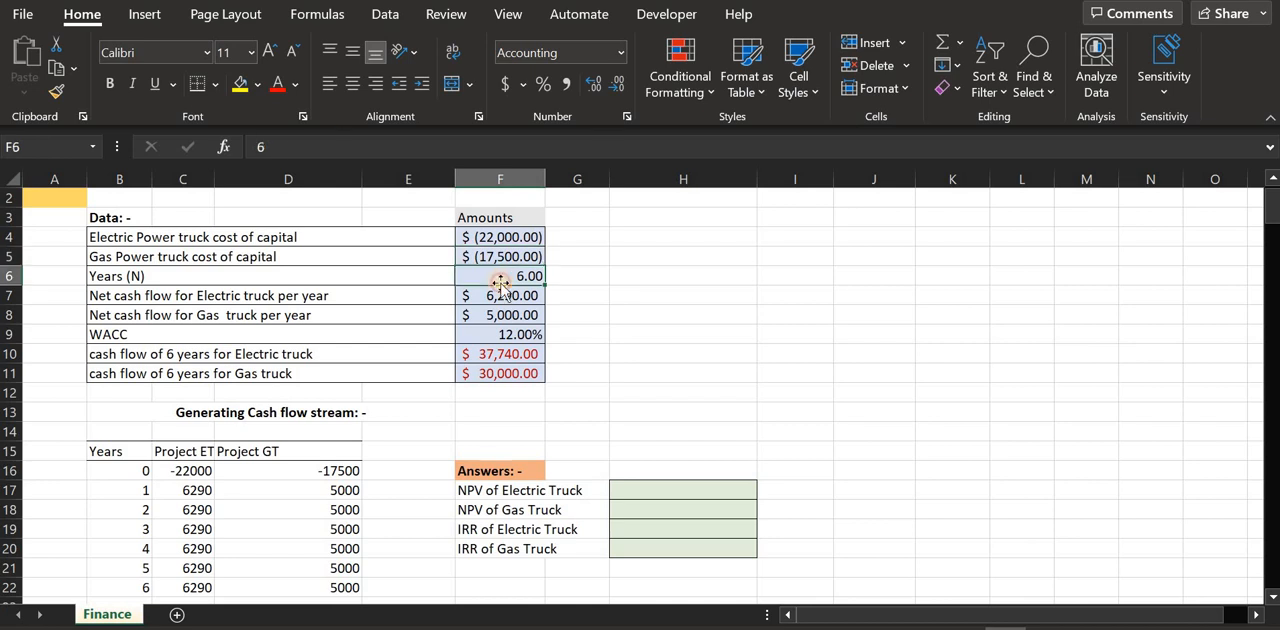
click(145, 313)
click(214, 296)
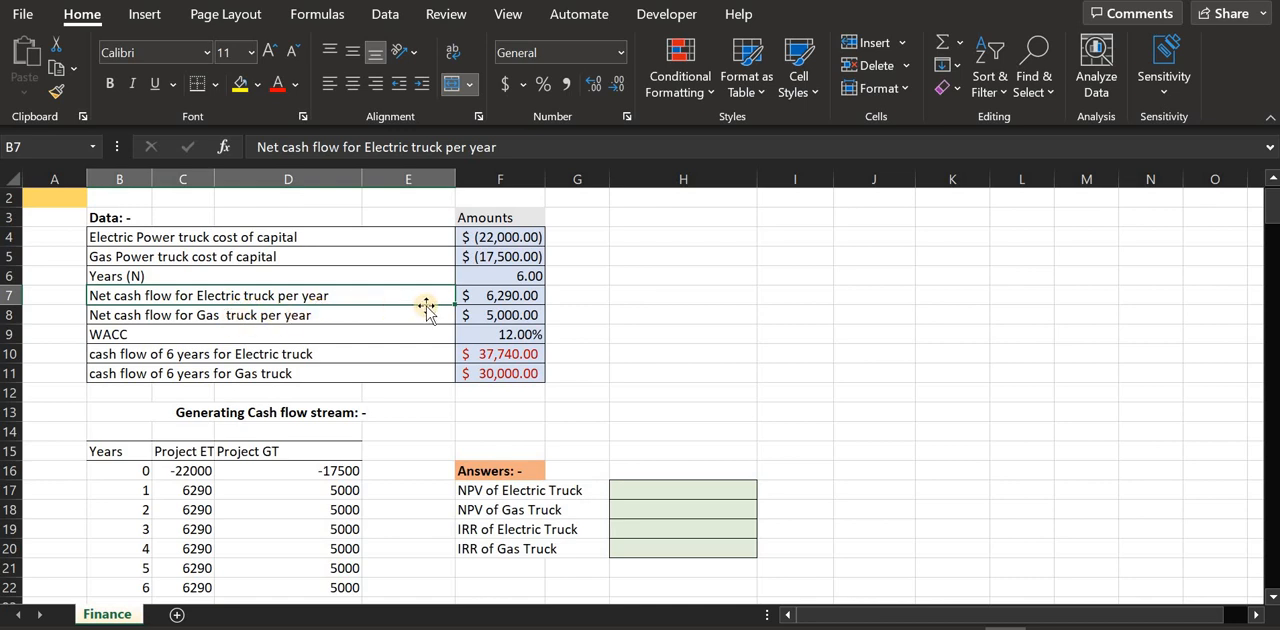
click(498, 299)
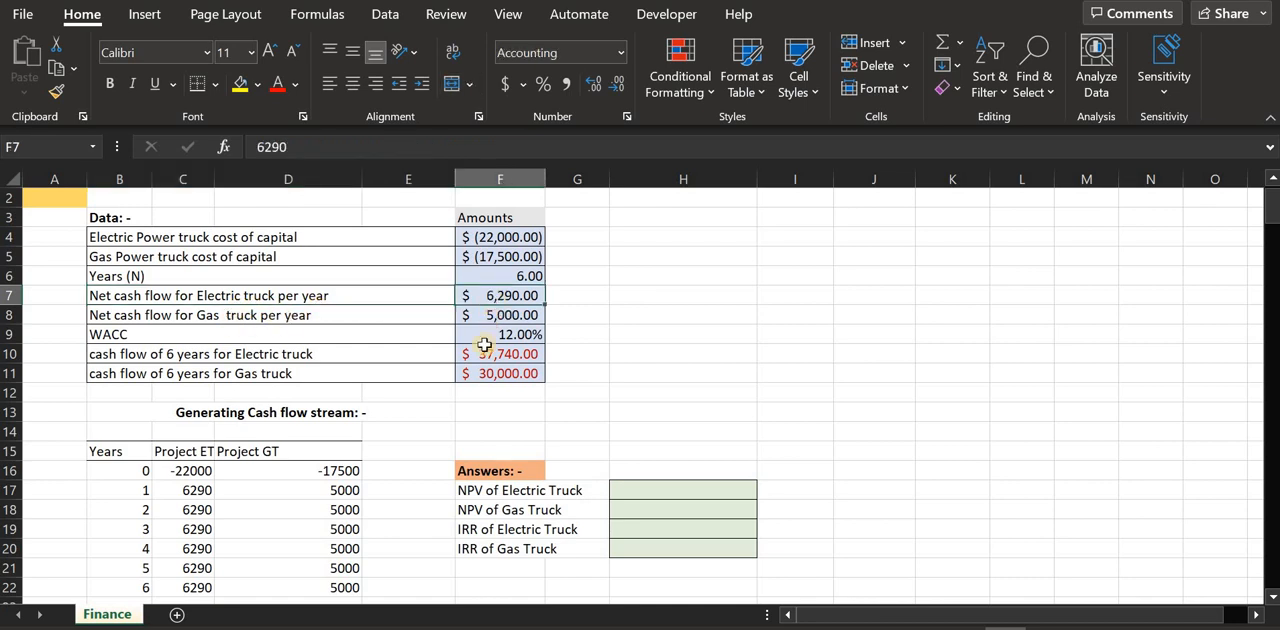
click(229, 315)
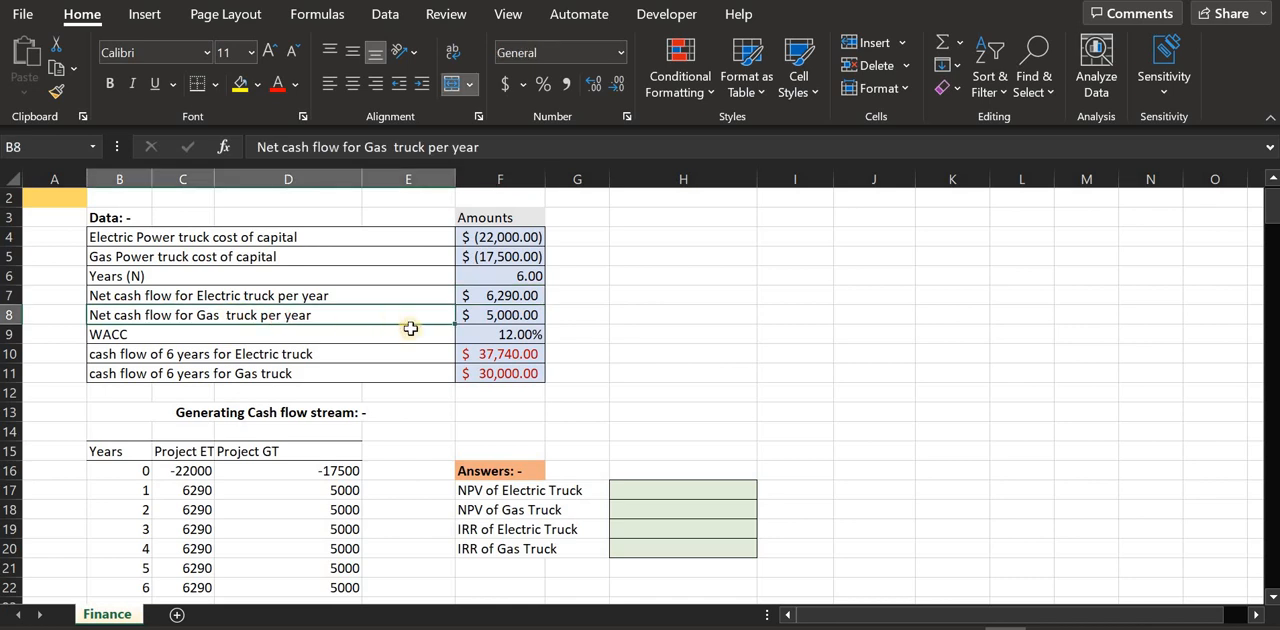
click(537, 320)
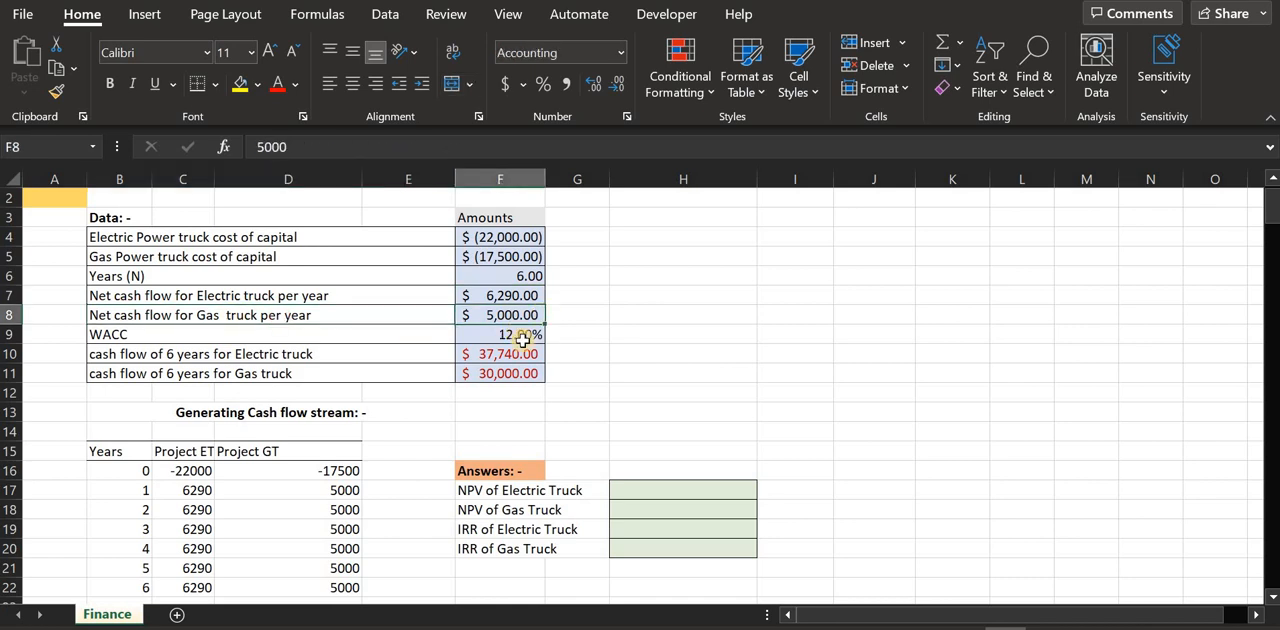
click(163, 341)
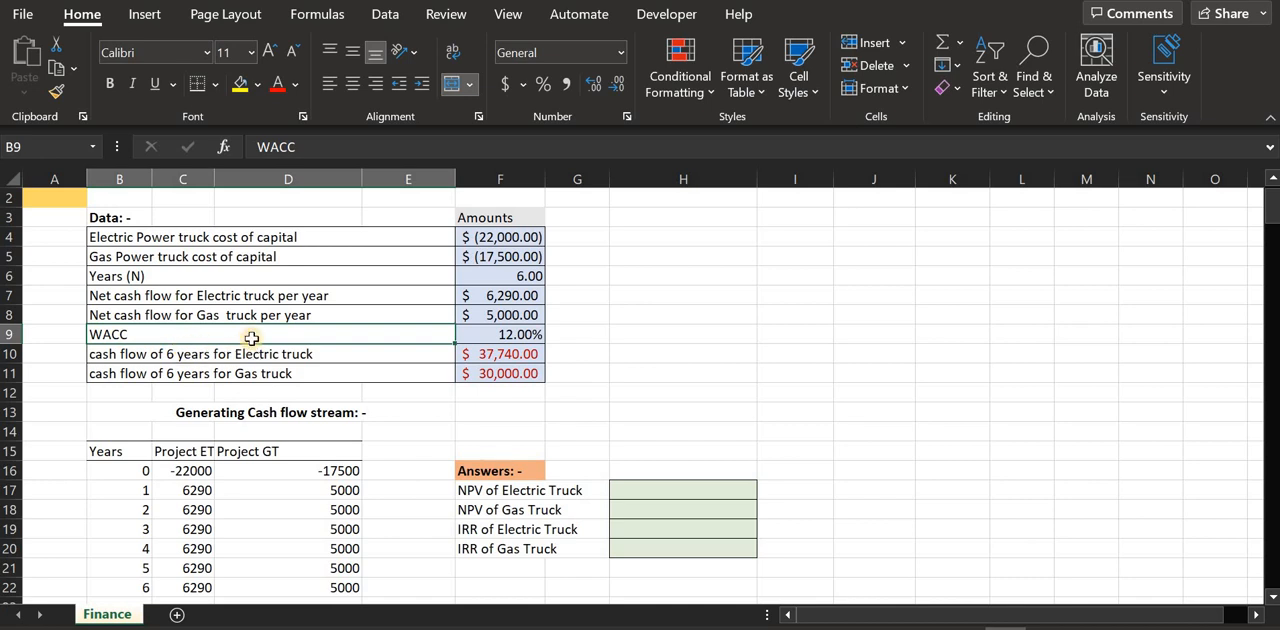
click(476, 338)
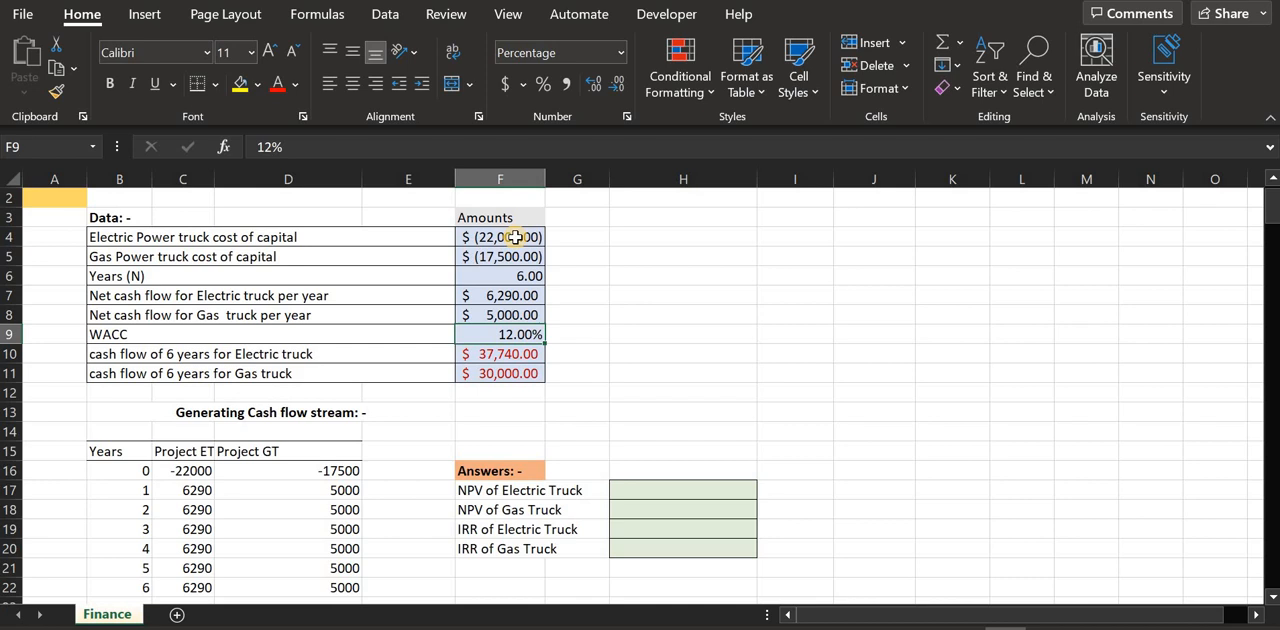
Examine both trucks' capital costs and the formulas behind their six-year cash flows in F10 and F11
mouse_move(513, 237)
mouse_down()
mouse_move(500, 272)
mouse_move(515, 240)
mouse_move(520, 252)
mouse_up()
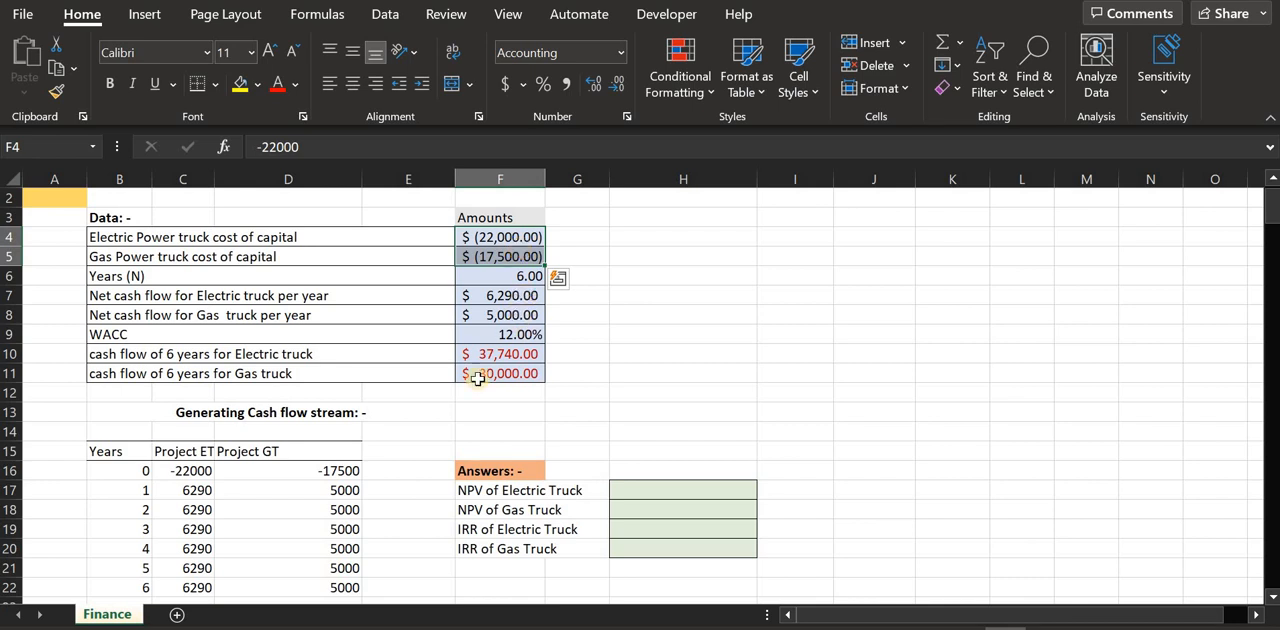
click(271, 356)
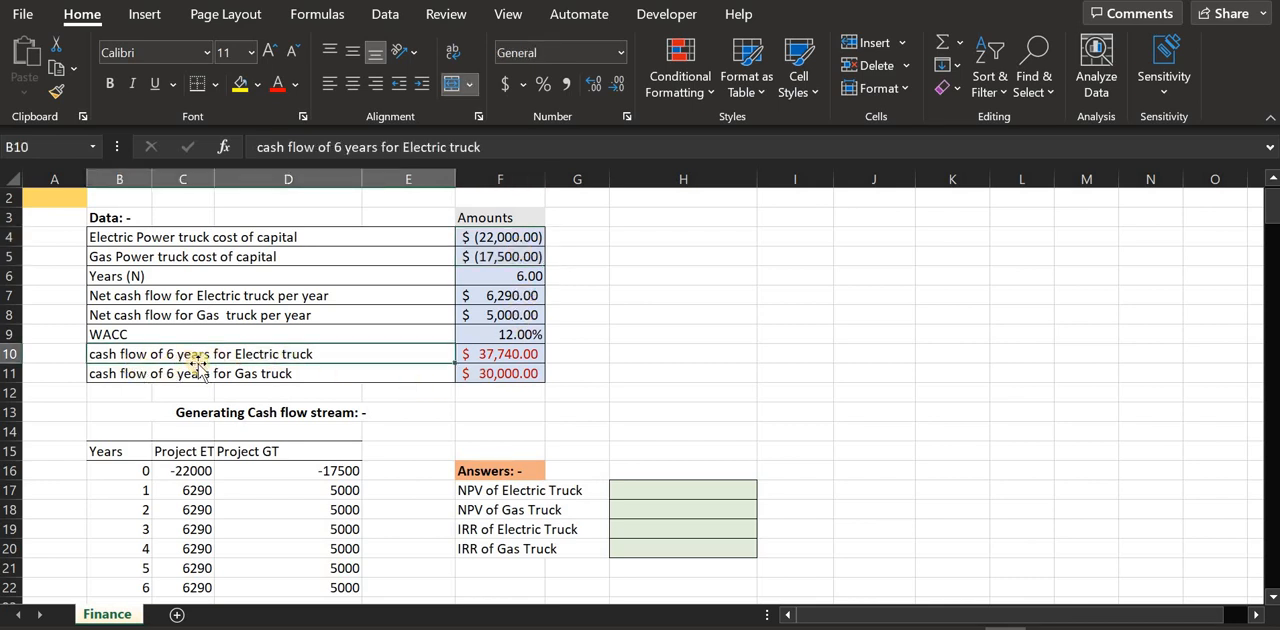
click(499, 375)
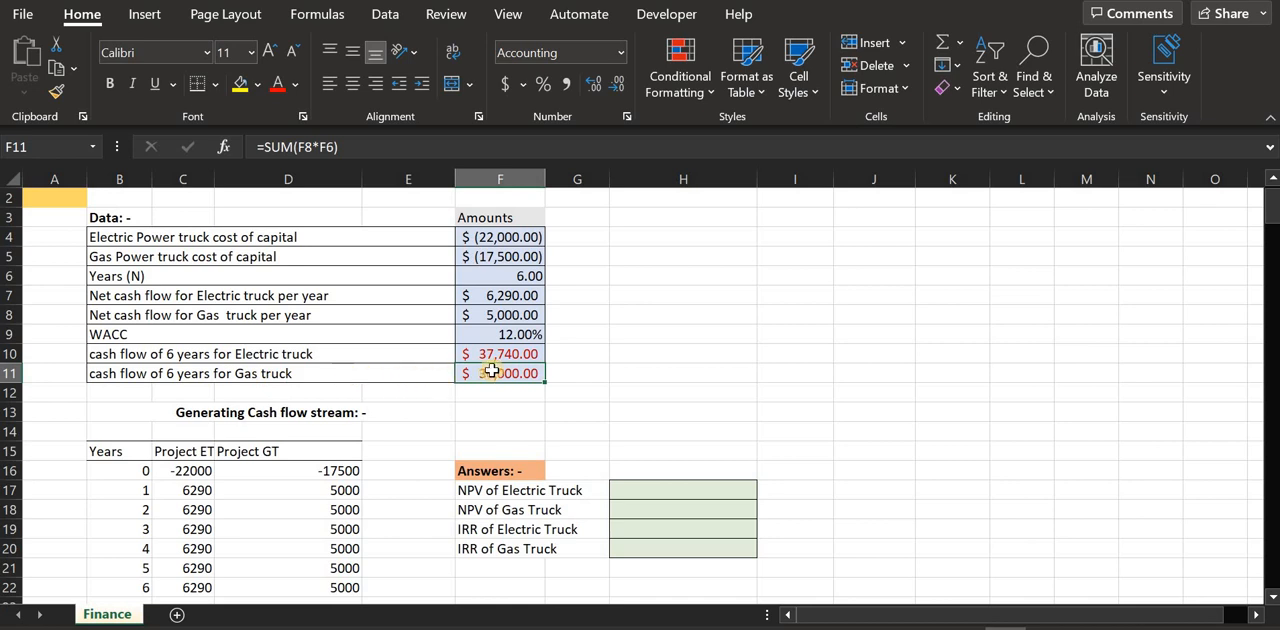
click(526, 355)
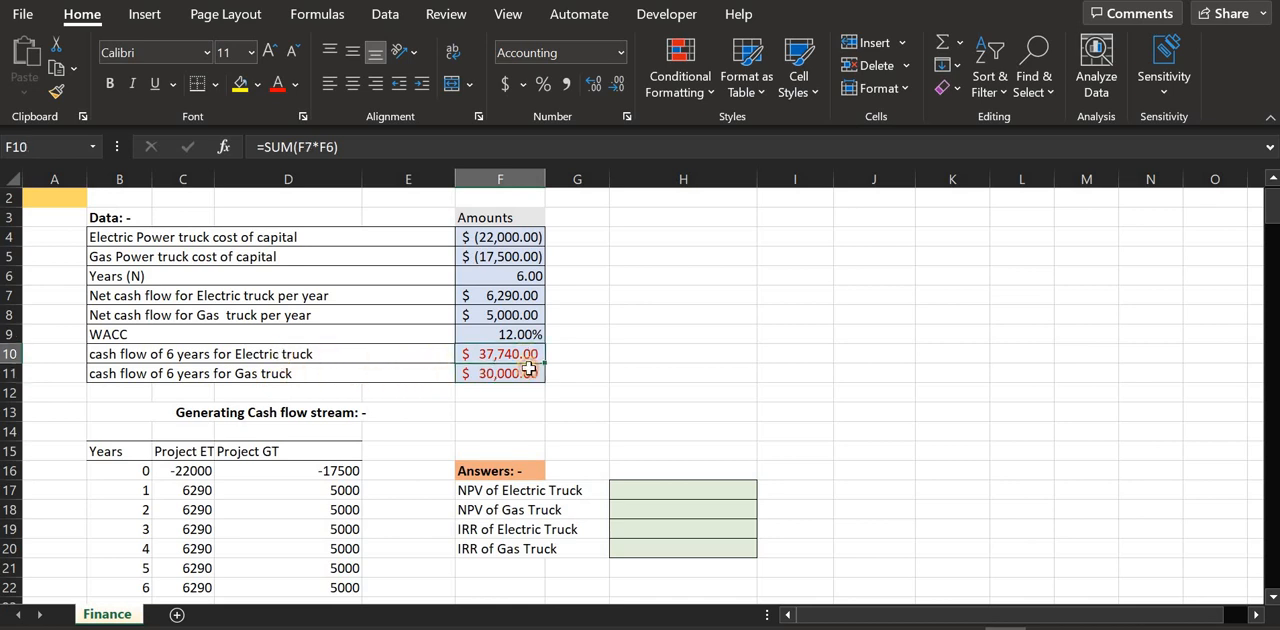
click(528, 374)
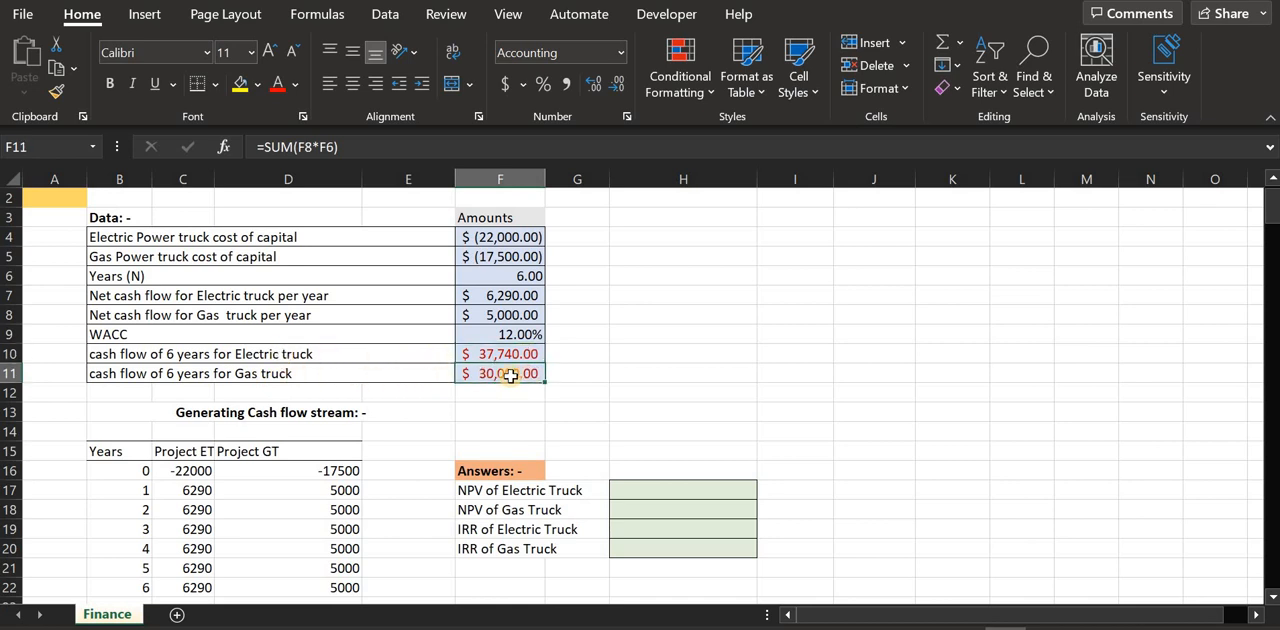
Examine the generated cash flow stream for years 1 to 6 in the Project ET and Project GT columns
scroll(510, 375, down, 1)
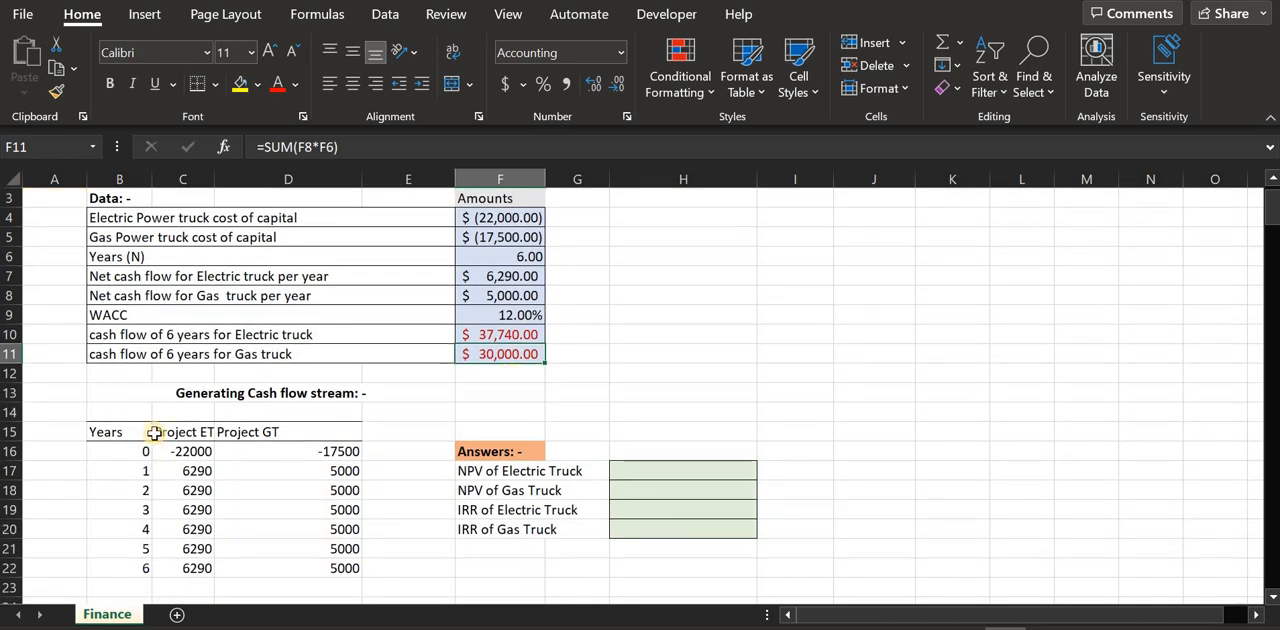
drag(128, 471, 130, 566)
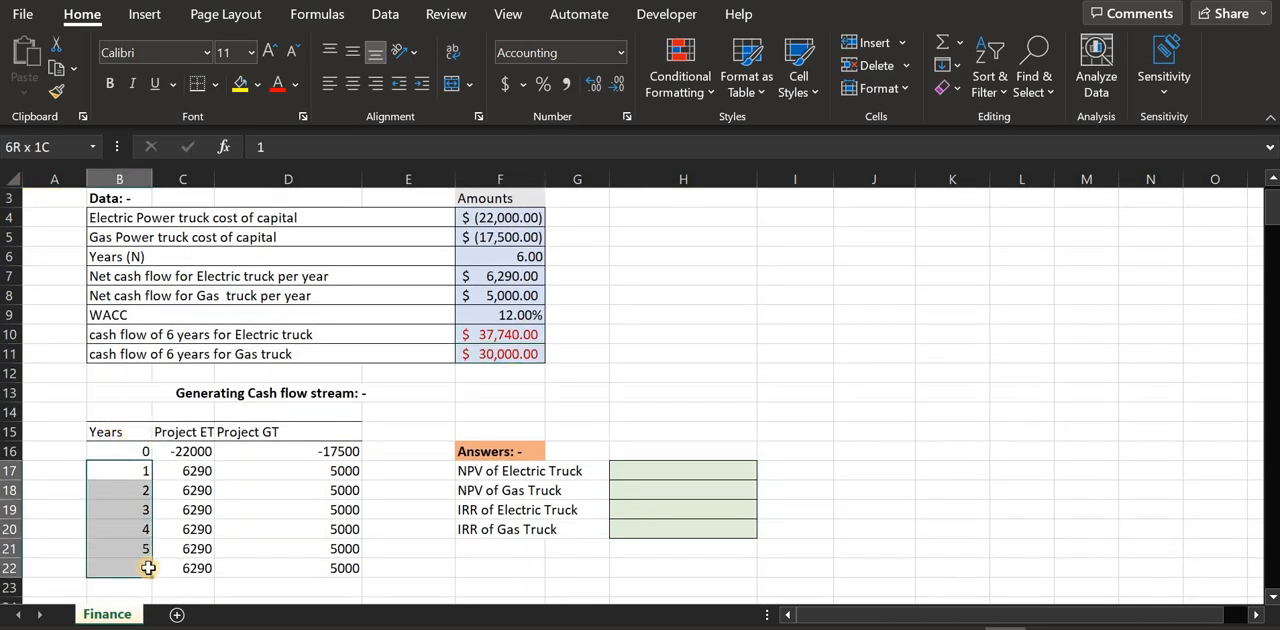
drag(195, 475, 196, 566)
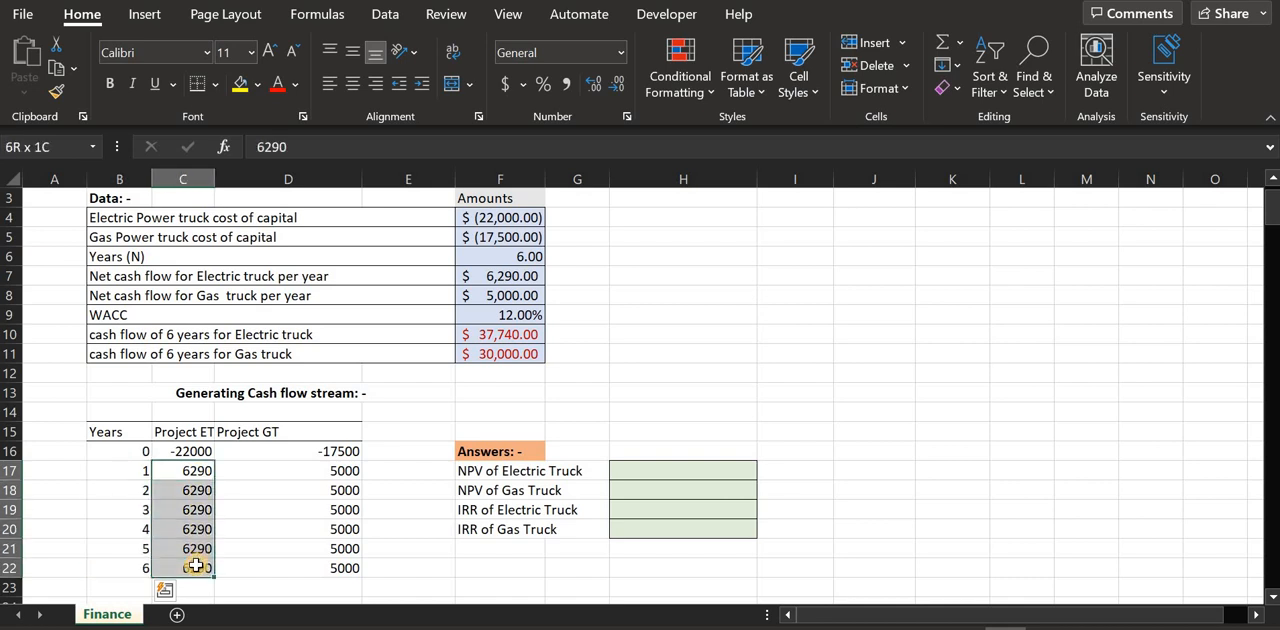
click(197, 432)
drag(195, 471, 199, 563)
click(324, 427)
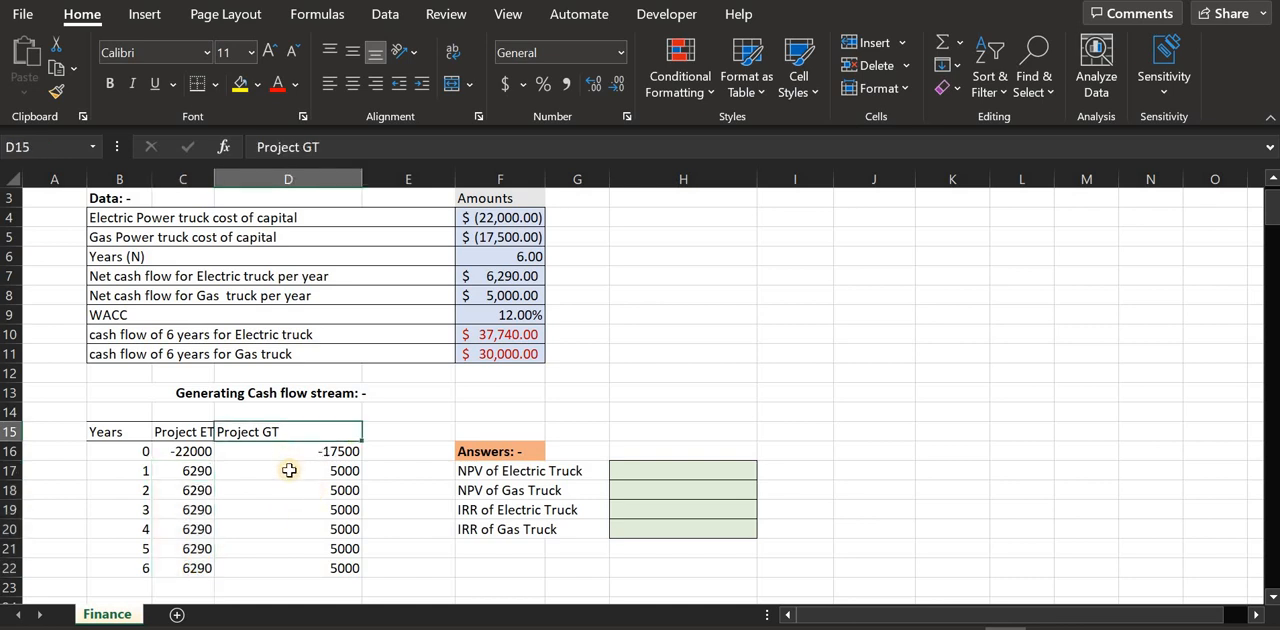
drag(287, 474, 307, 566)
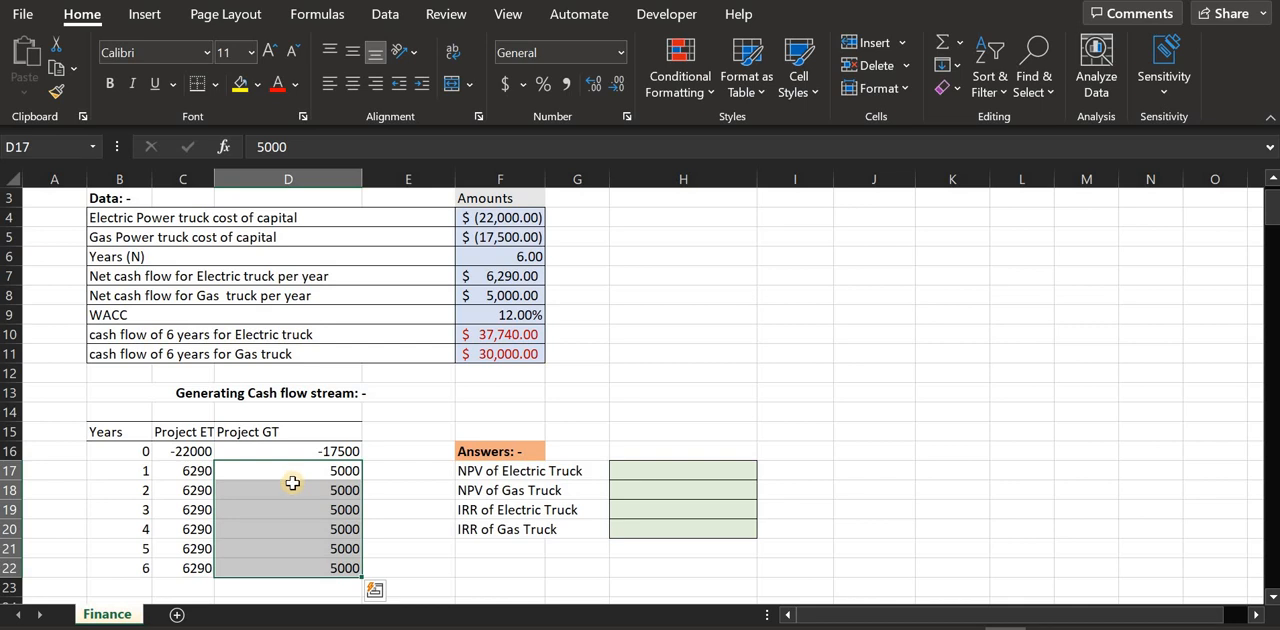
click(194, 433)
click(318, 436)
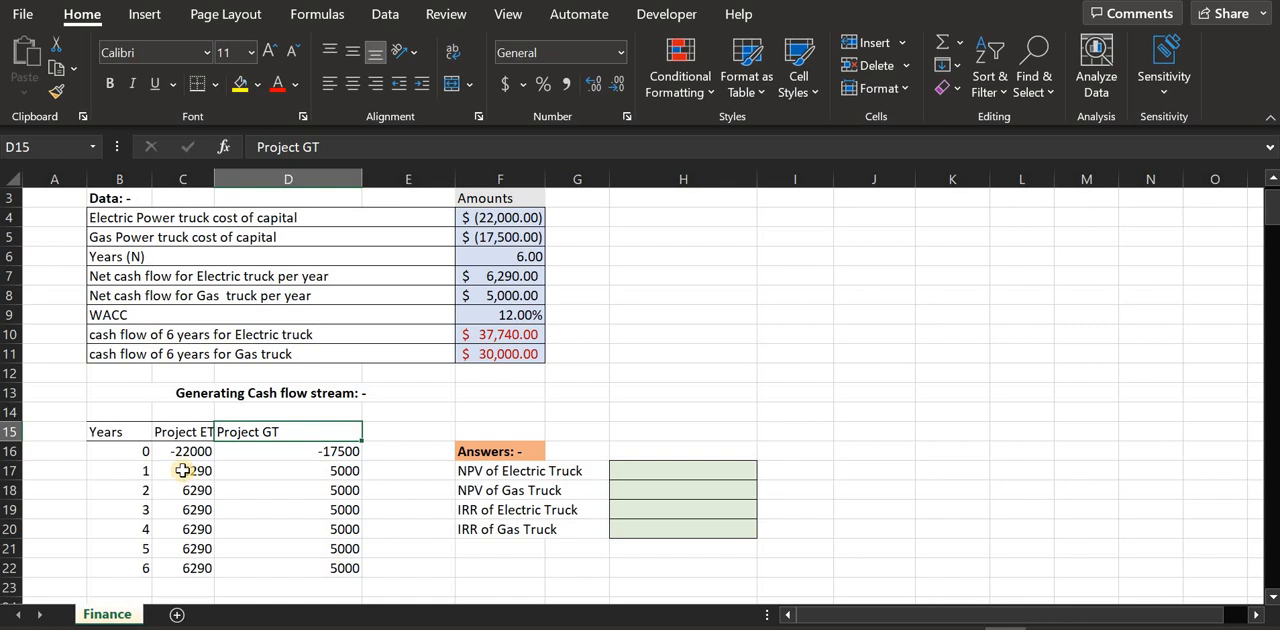
drag(183, 470, 190, 565)
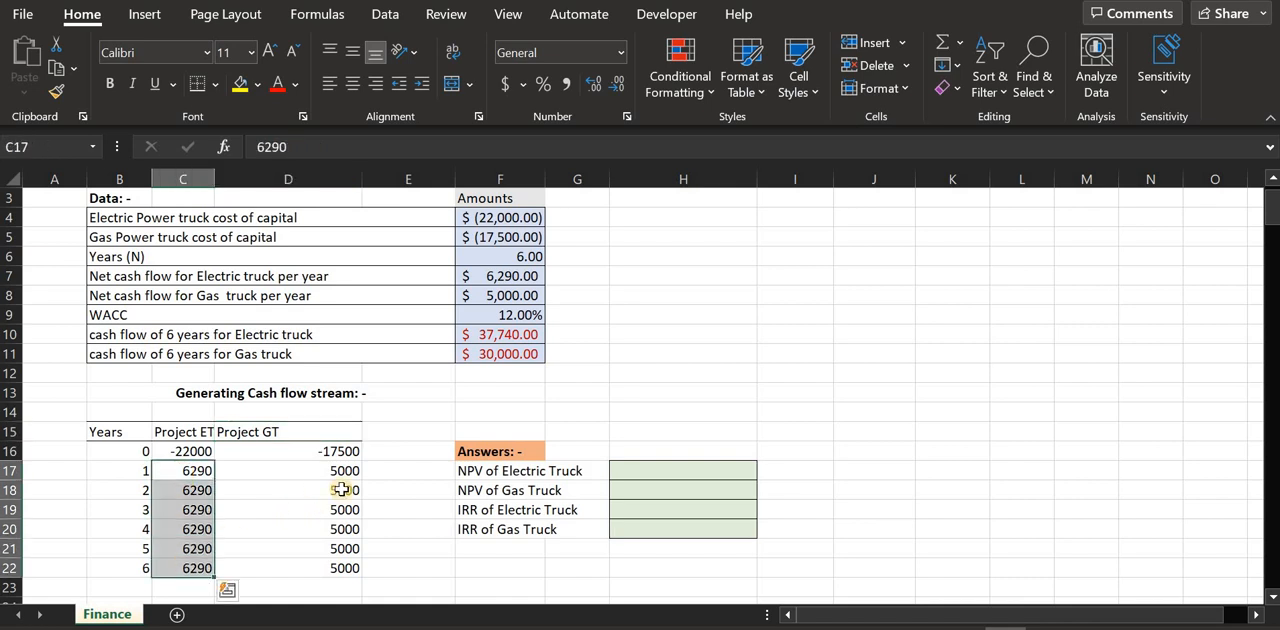
drag(343, 474, 344, 566)
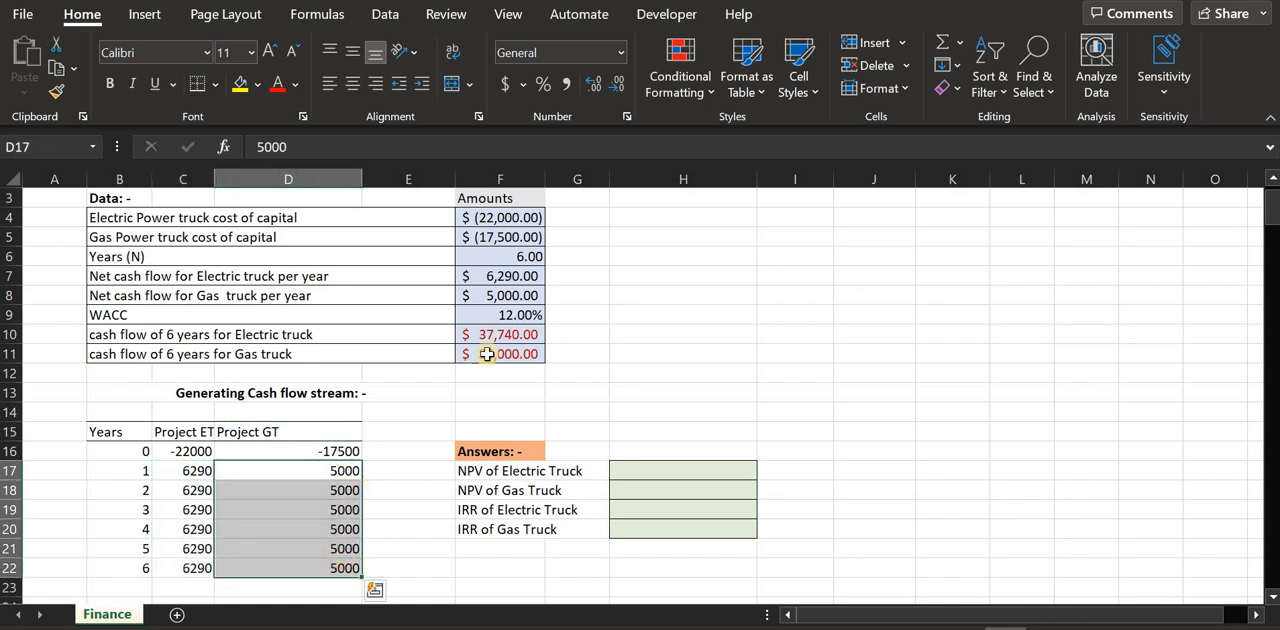
Review the WACC in F9 and compare the electric and gas trucks' capital costs in F4 and F5
click(506, 316)
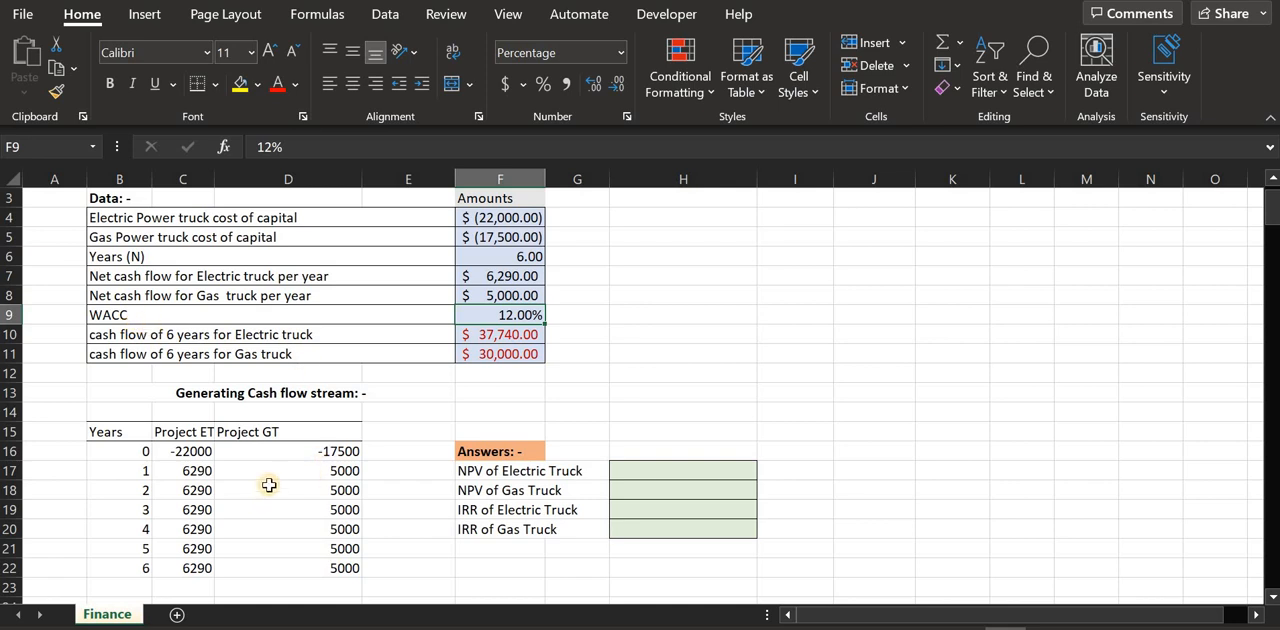
drag(503, 218, 502, 240)
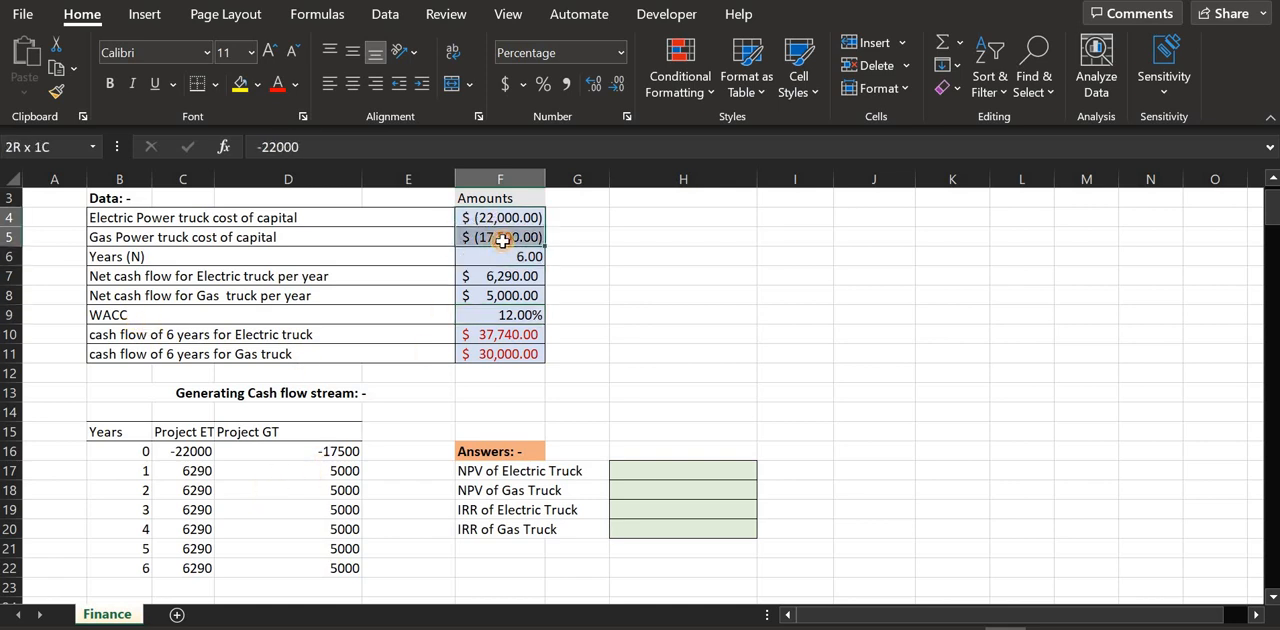
click(250, 238)
click(468, 238)
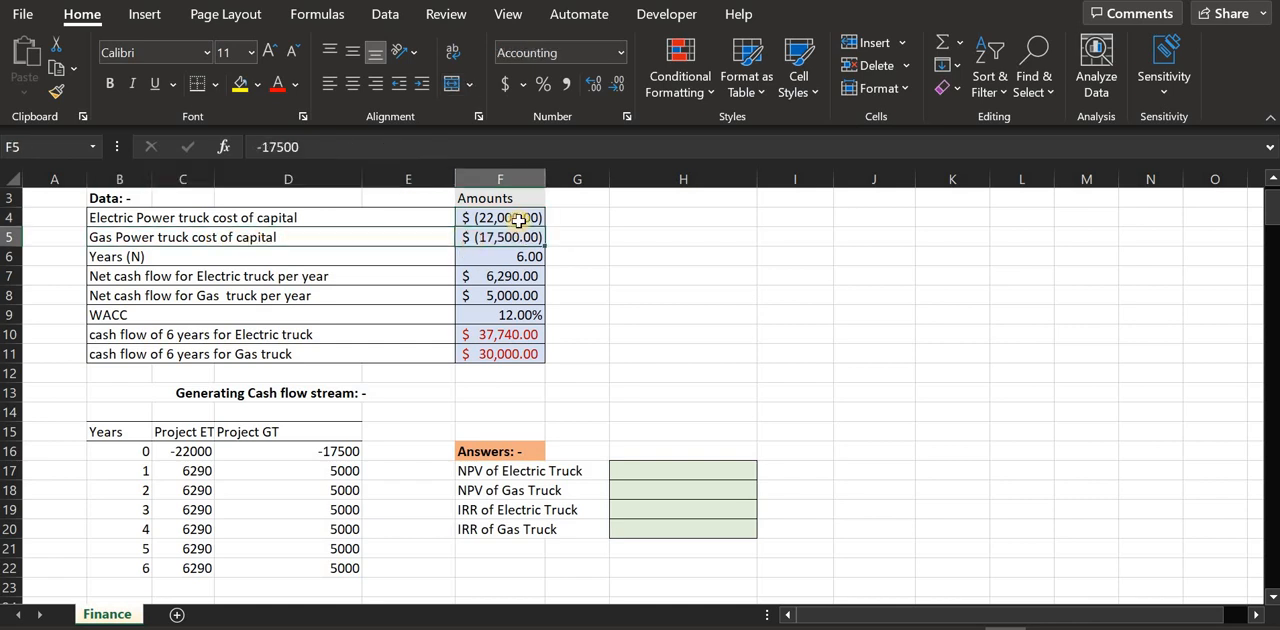
click(519, 217)
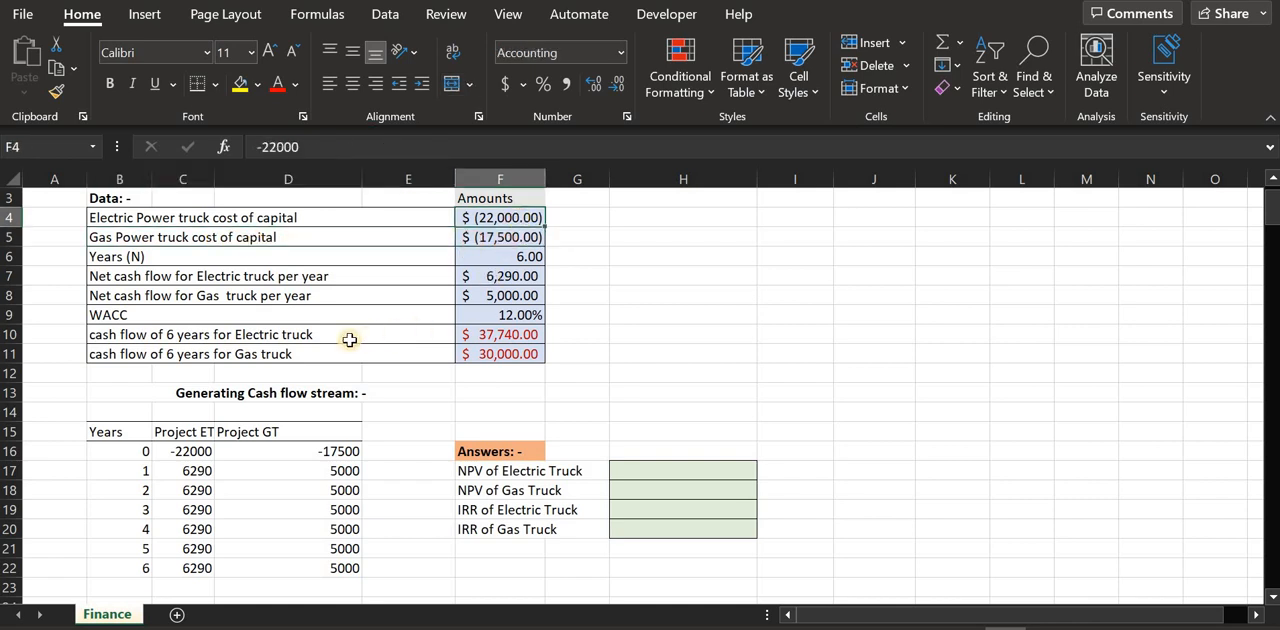
click(509, 240)
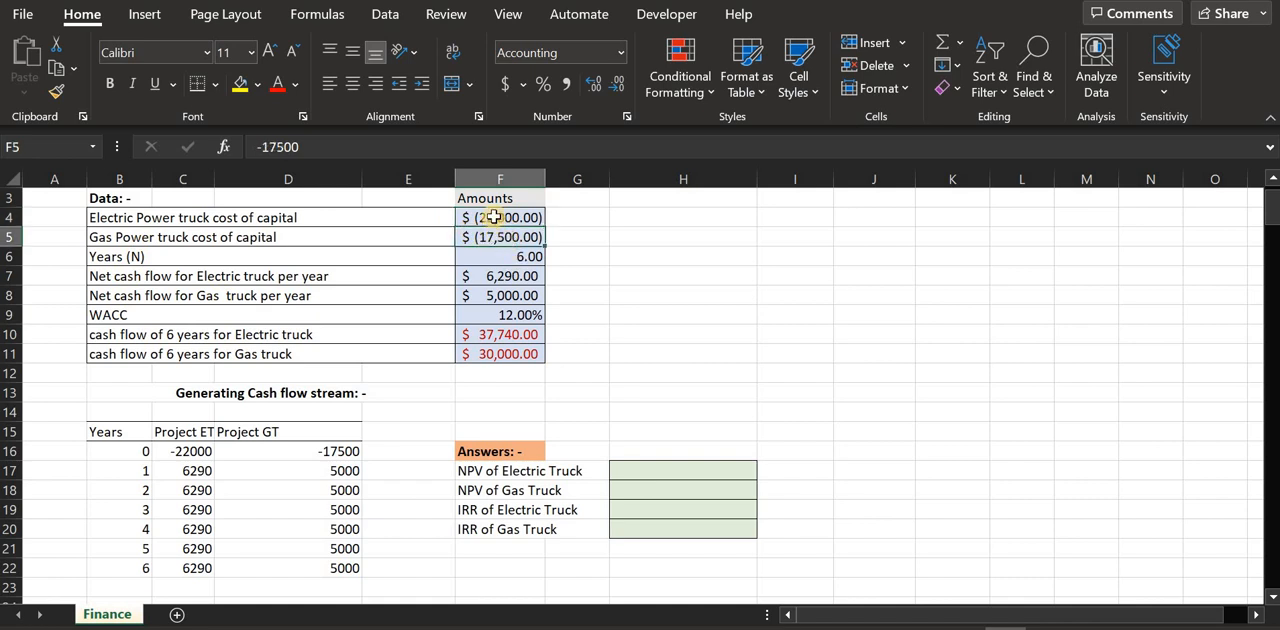
click(484, 218)
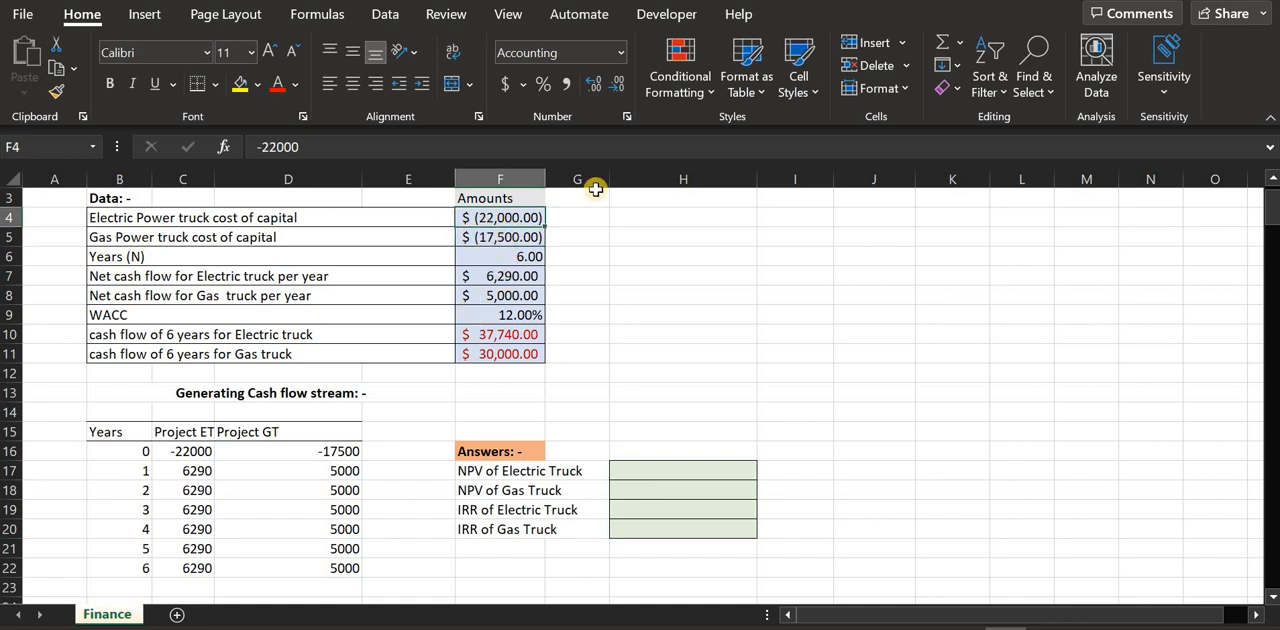
click(498, 237)
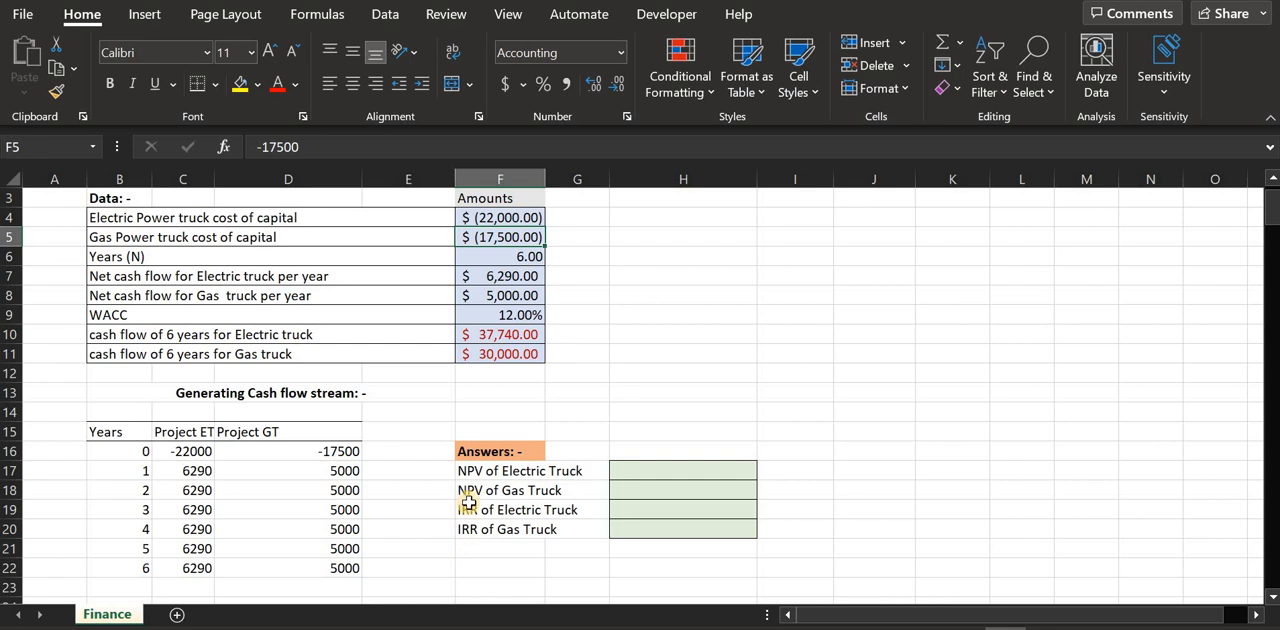
Calculate the electric truck's NPV in H17 with =NPV(F9,C17:C22)+C16
click(648, 478)
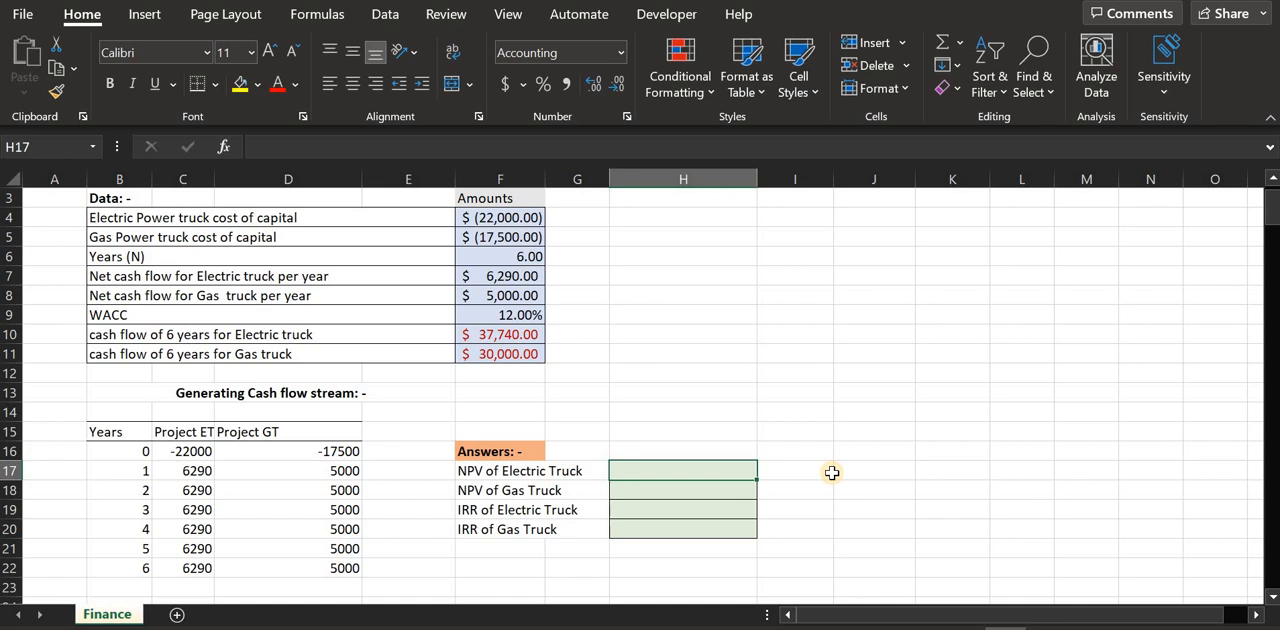
text(=)
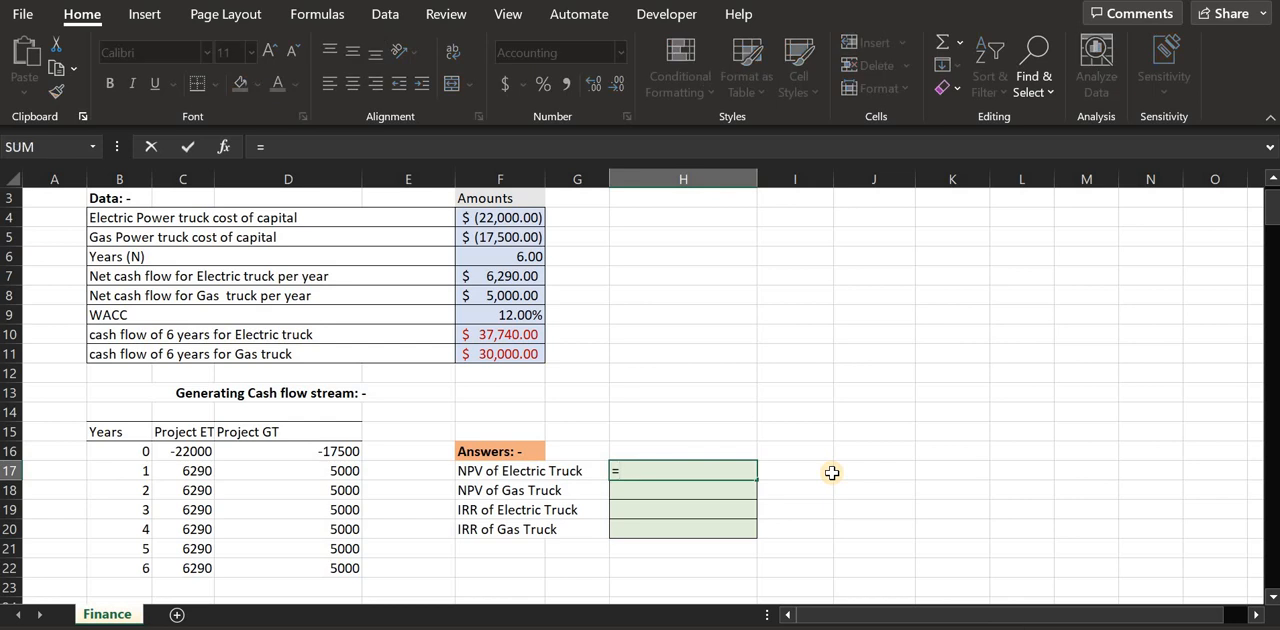
text(()
key(BackSpace)
text(np)
text(v)
key(BackSpace)
text(pv)
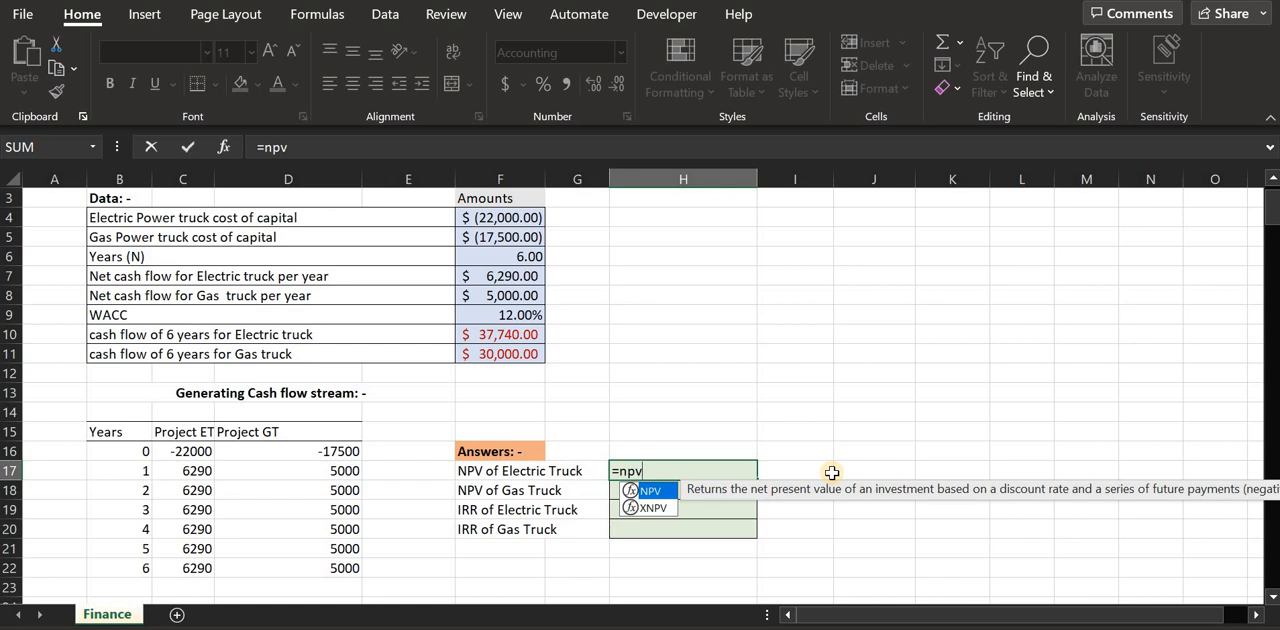
text(()
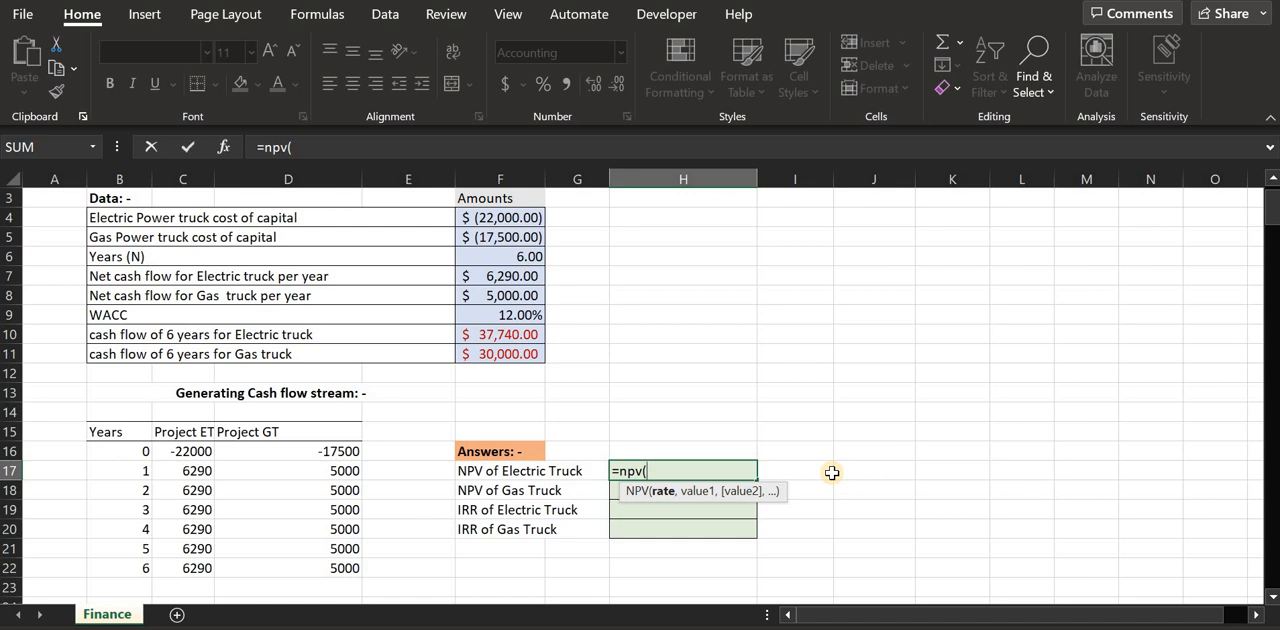
text(f9)
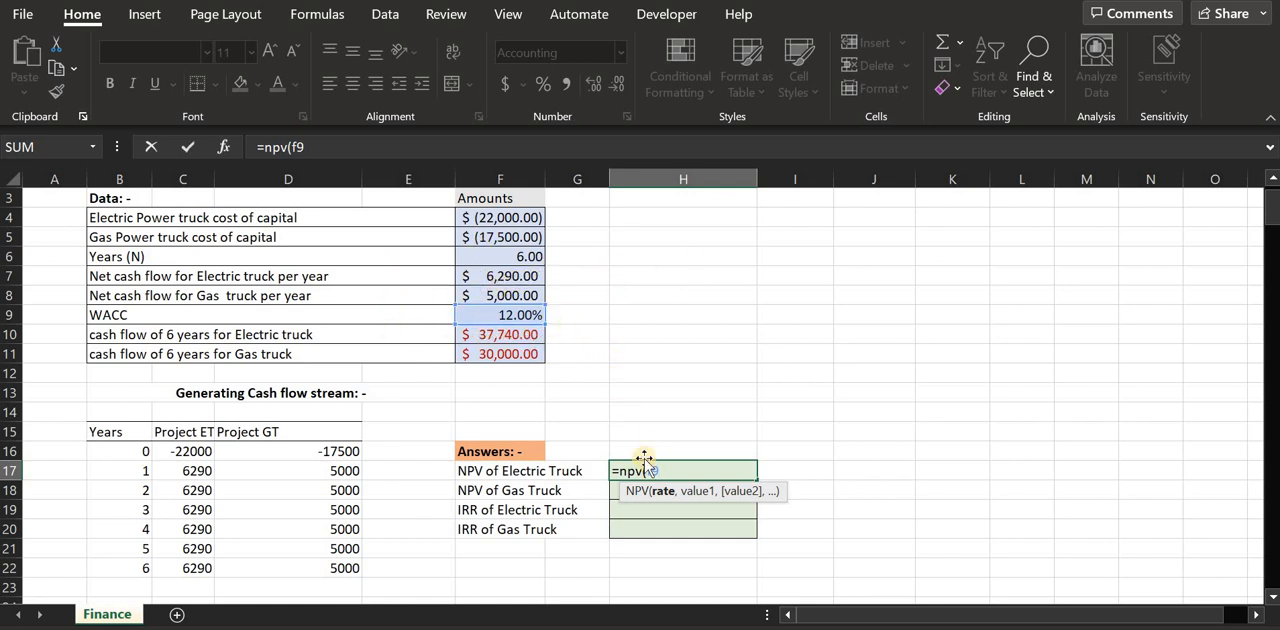
text(,)
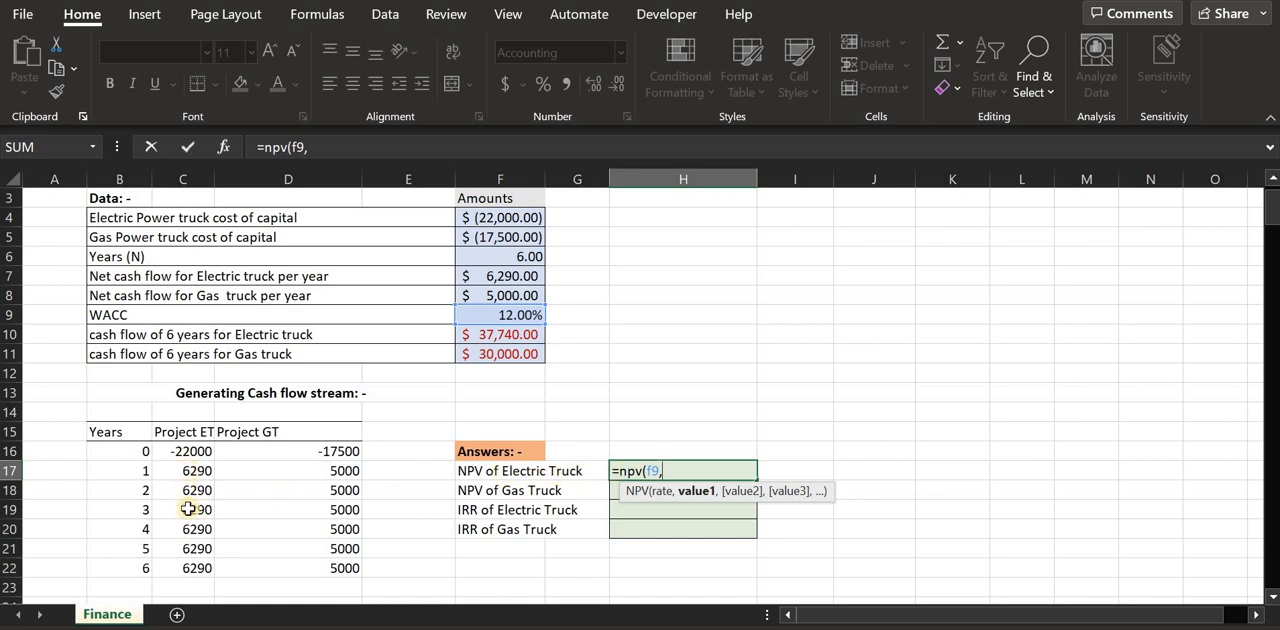
drag(186, 472, 180, 562)
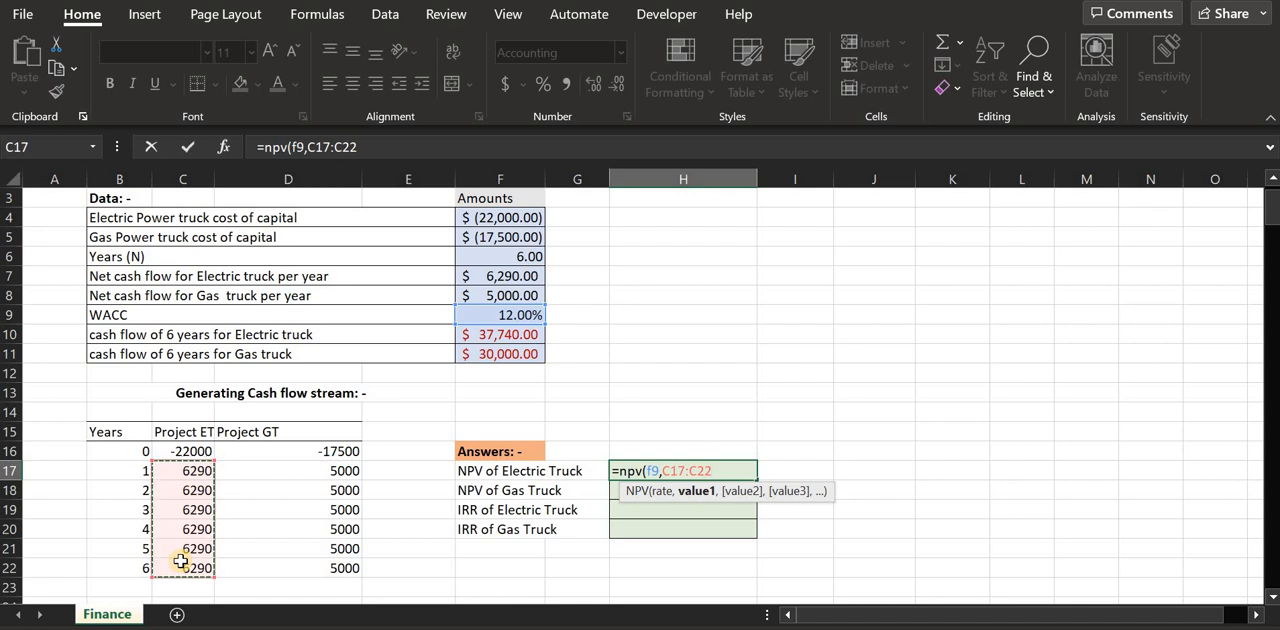
text()+)
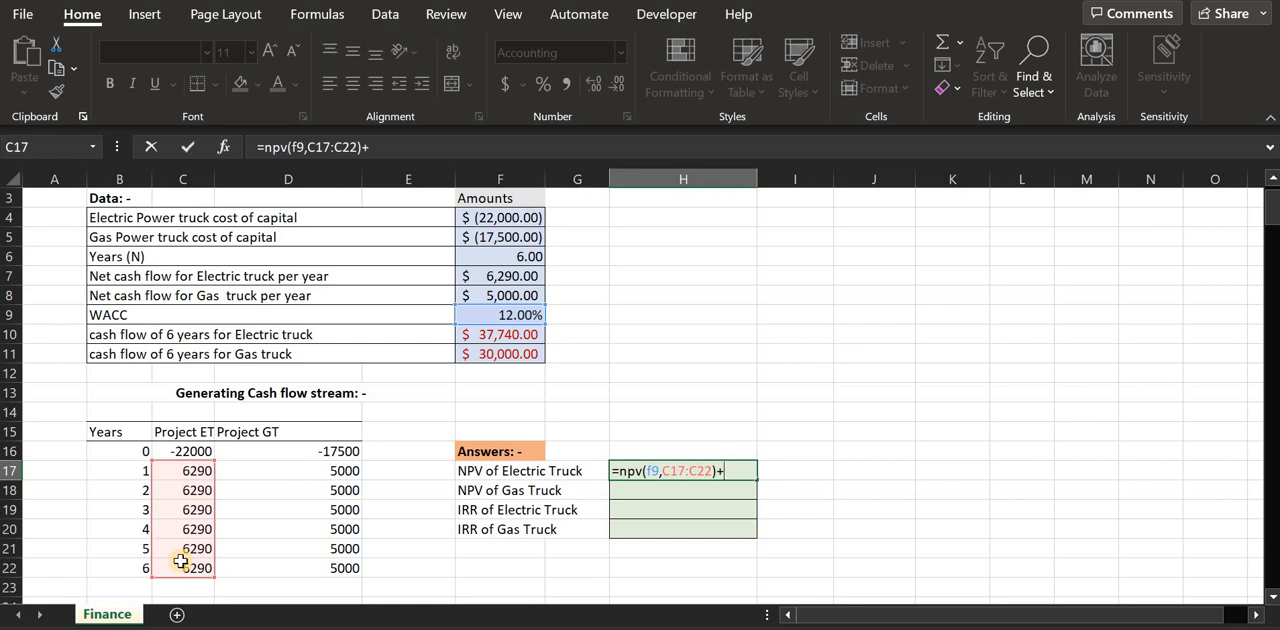
text(c16)
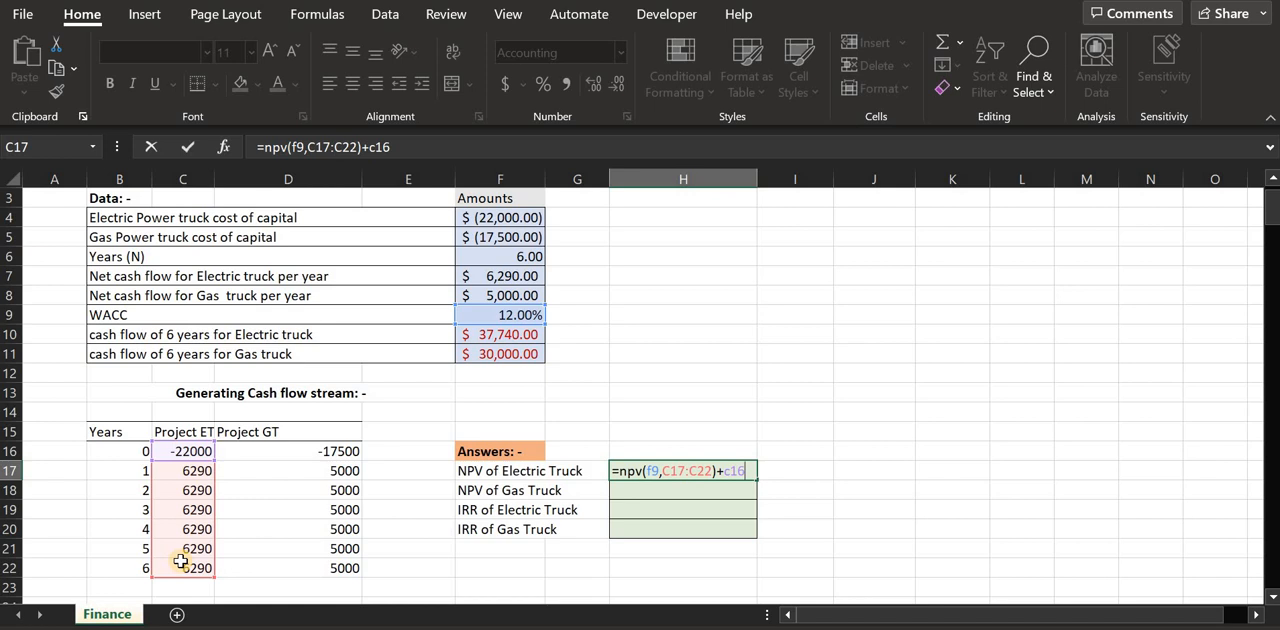
key(Return)
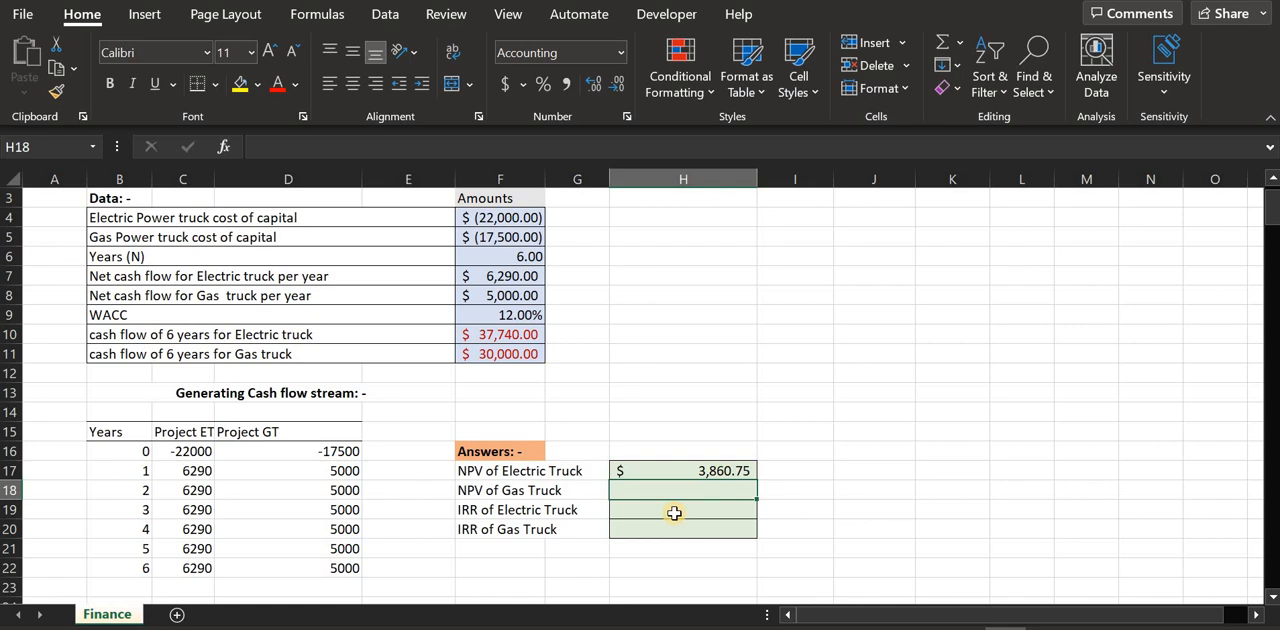
Calculate the gas truck's NPV in H18 with =NPV(F9,D17:D22)+D16
text(=n)
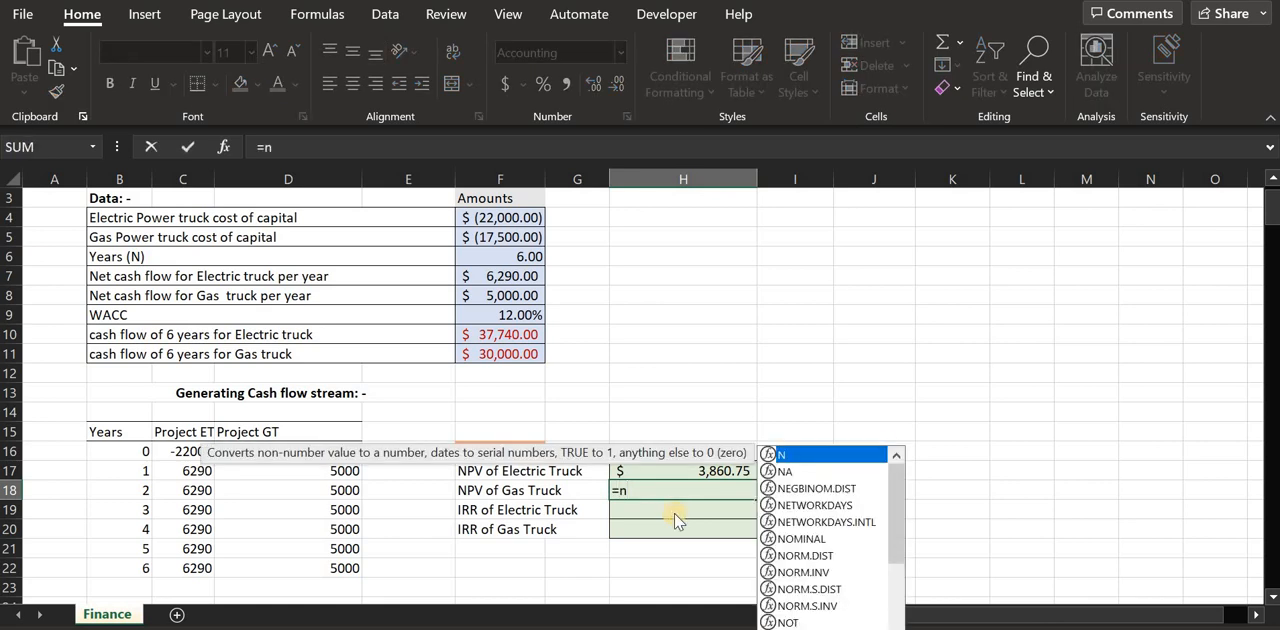
text(pv()
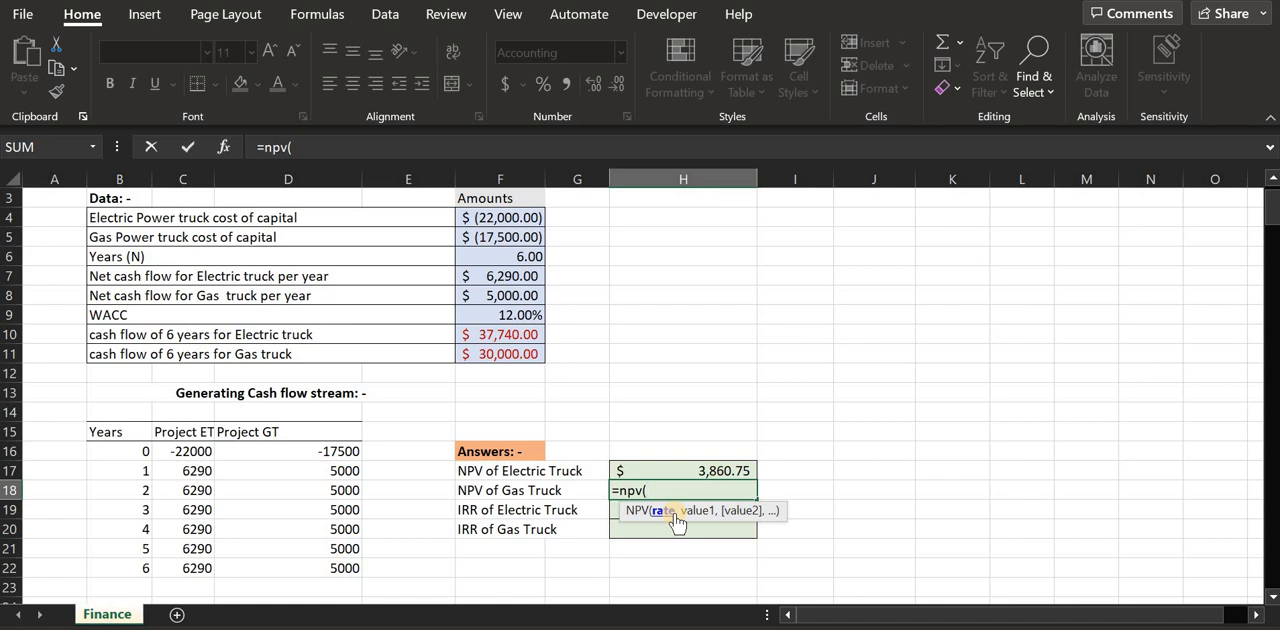
text(f9)
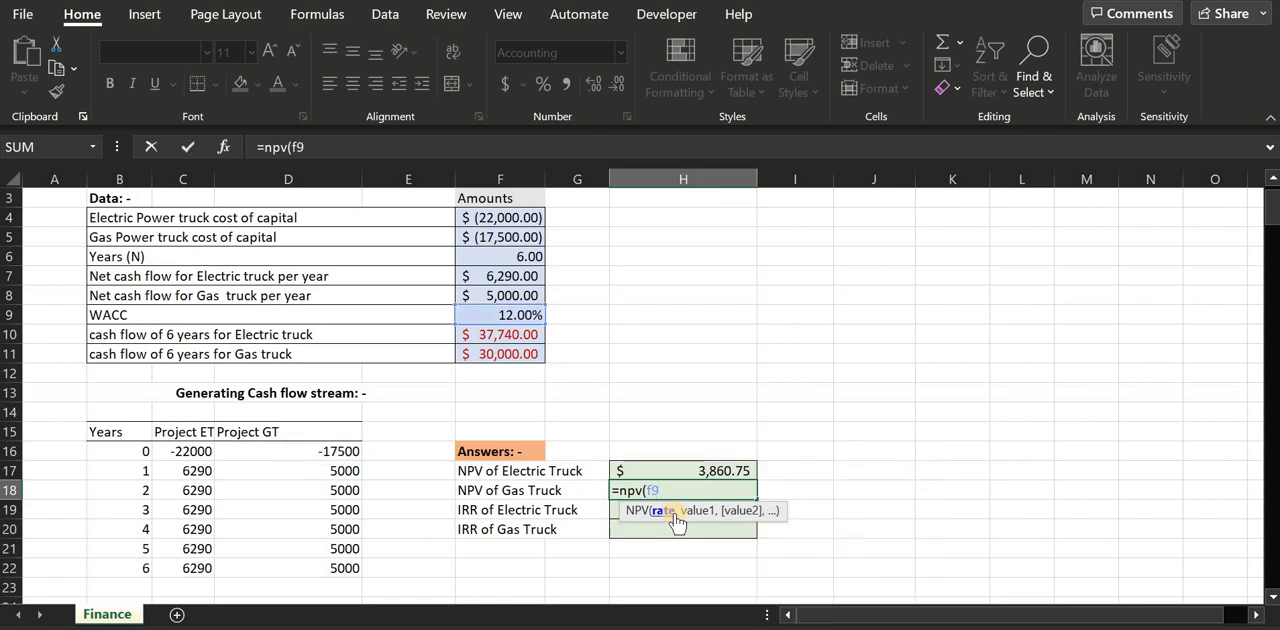
text(,)
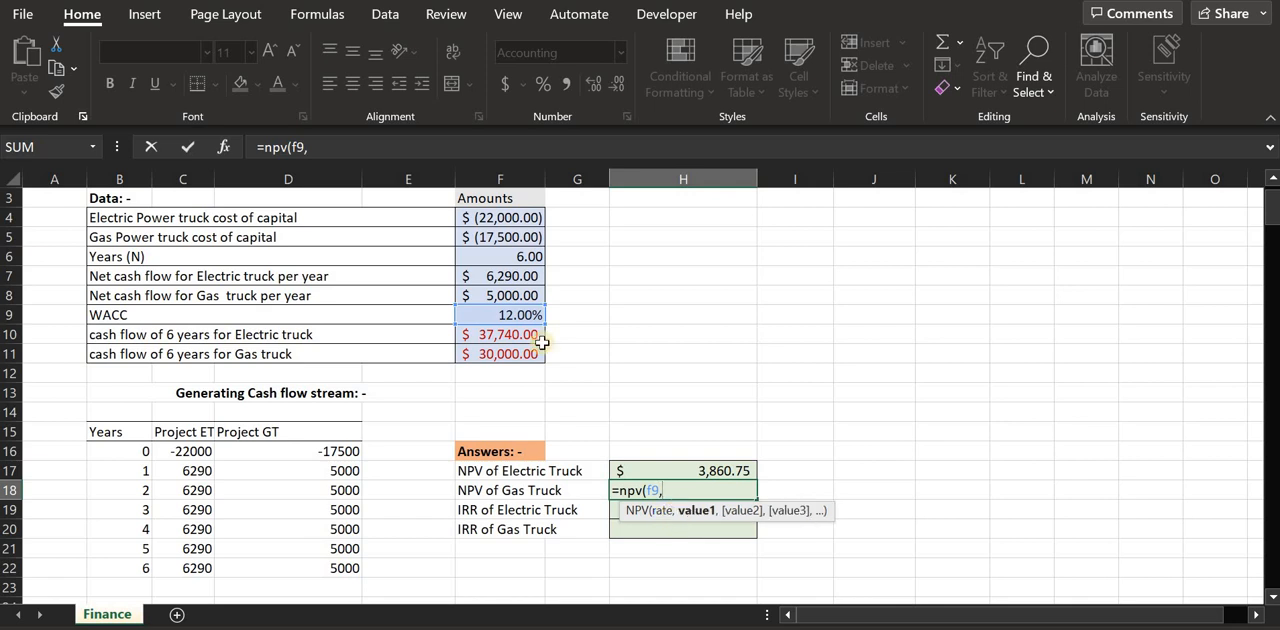
drag(296, 466, 290, 571)
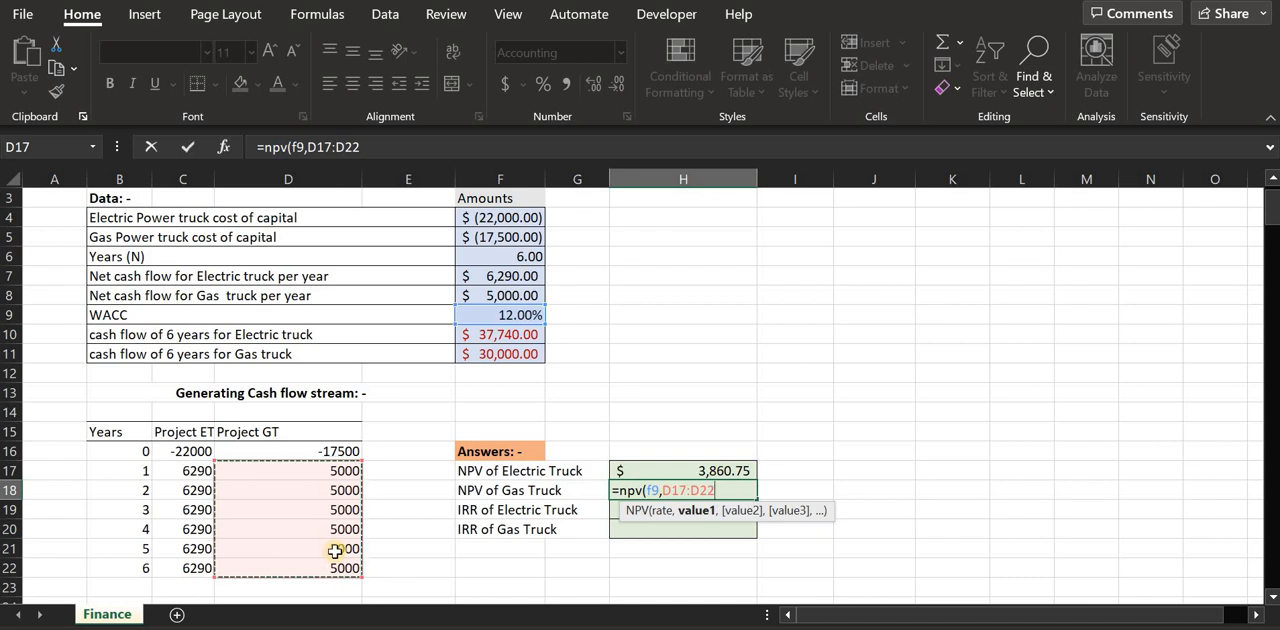
text()+)
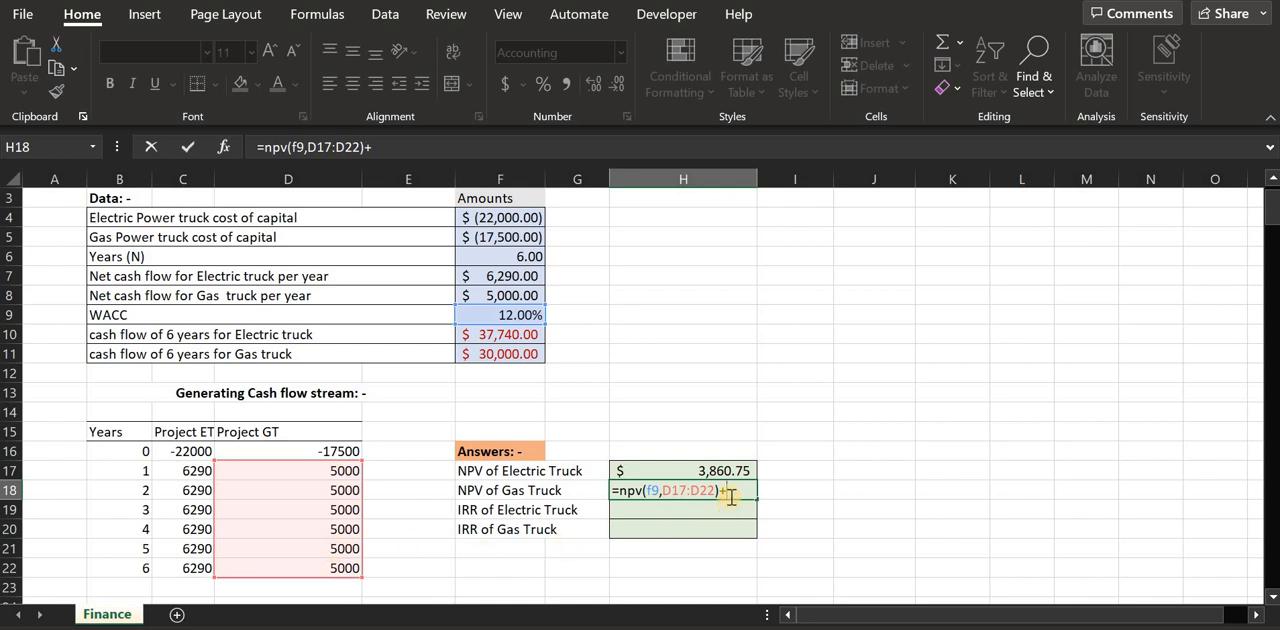
click(312, 450)
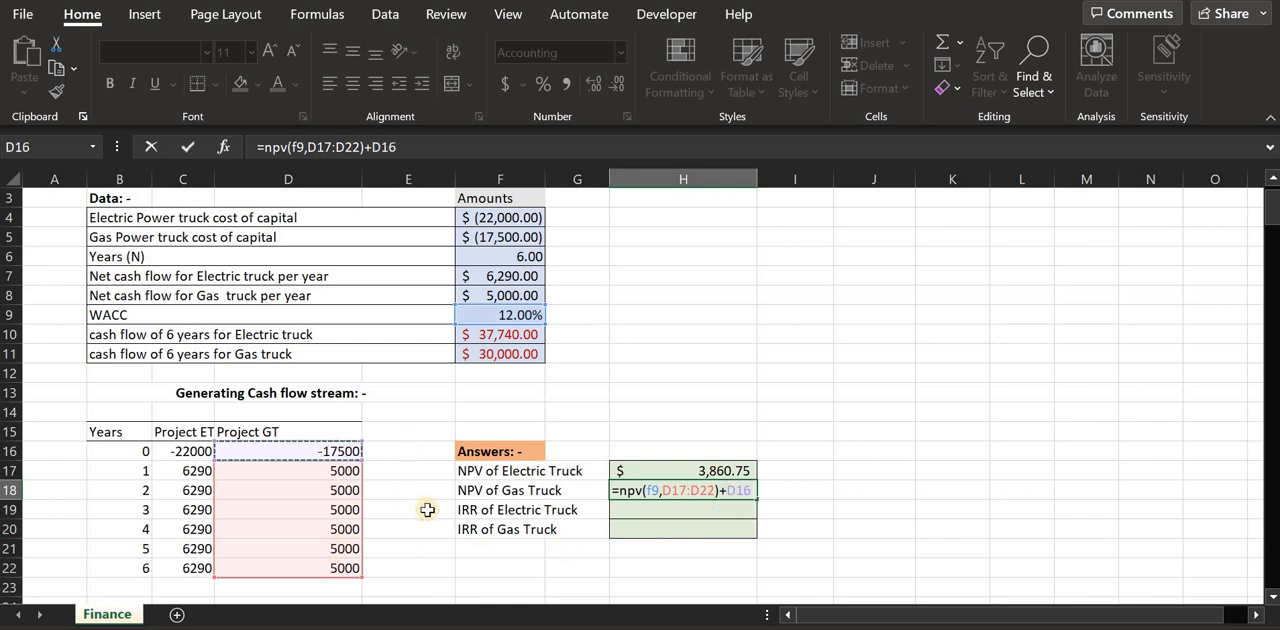
key(Return)
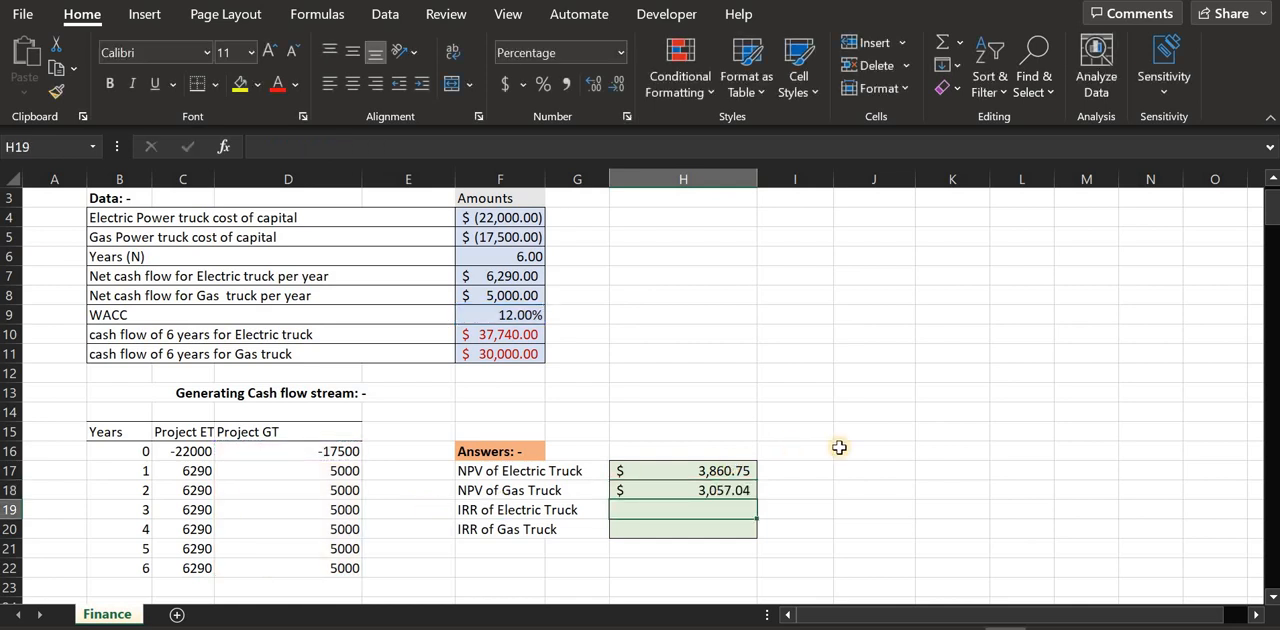
Compare the NPV results and formulas of the electric and gas trucks in H17 and H18
click(690, 469)
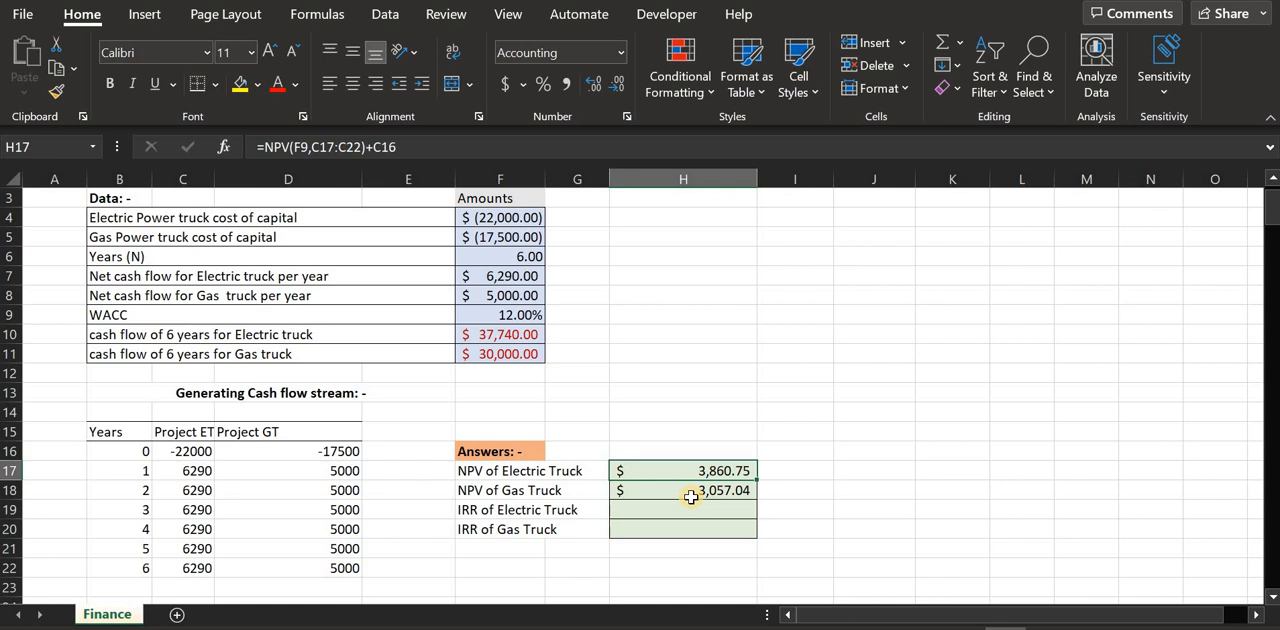
click(691, 492)
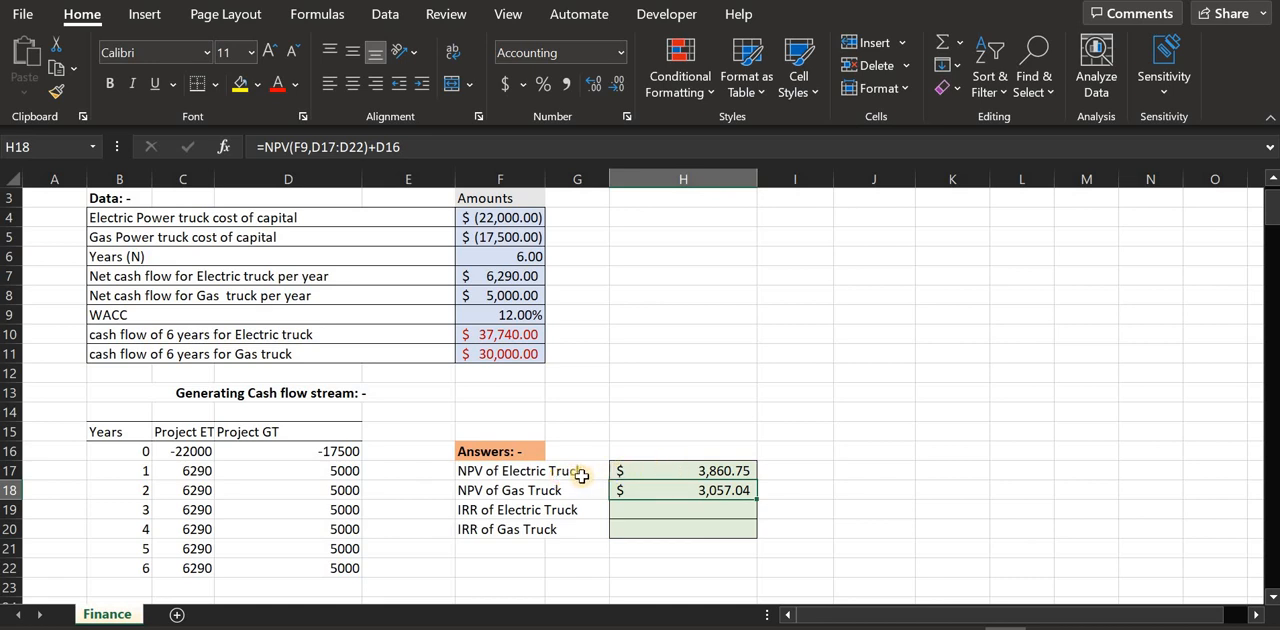
drag(582, 476, 571, 497)
click(567, 487)
click(569, 470)
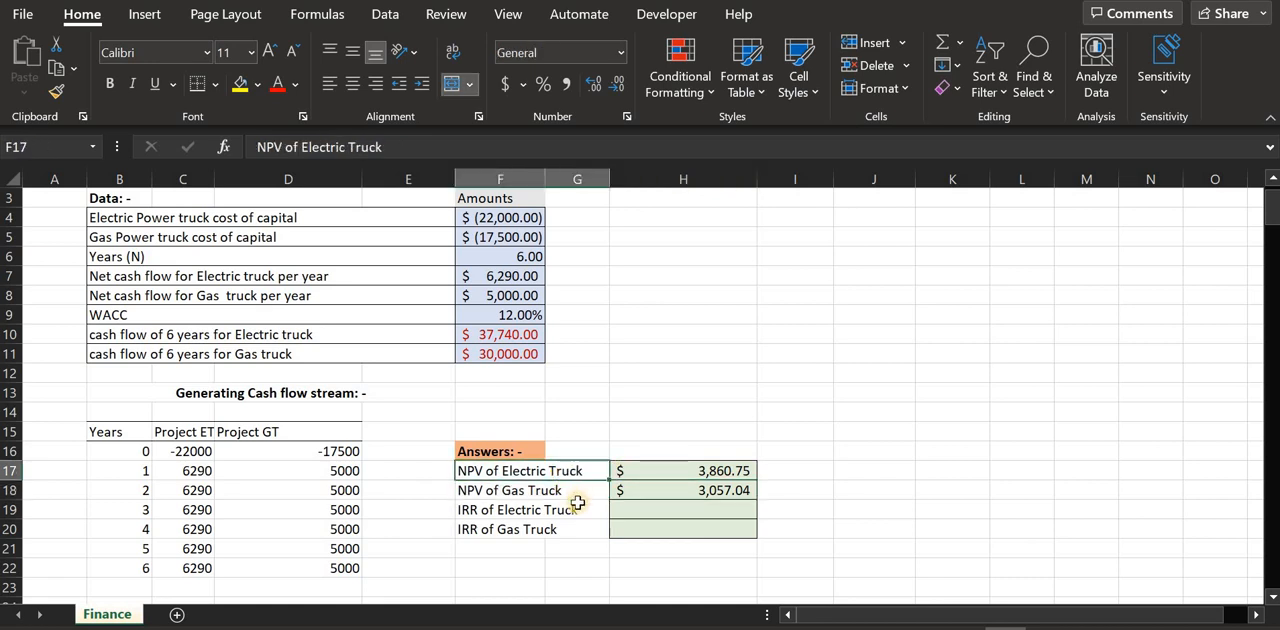
Calculate the electric truck's IRR in H19 from cash flows C16:C22 with a 12% guess
click(657, 514)
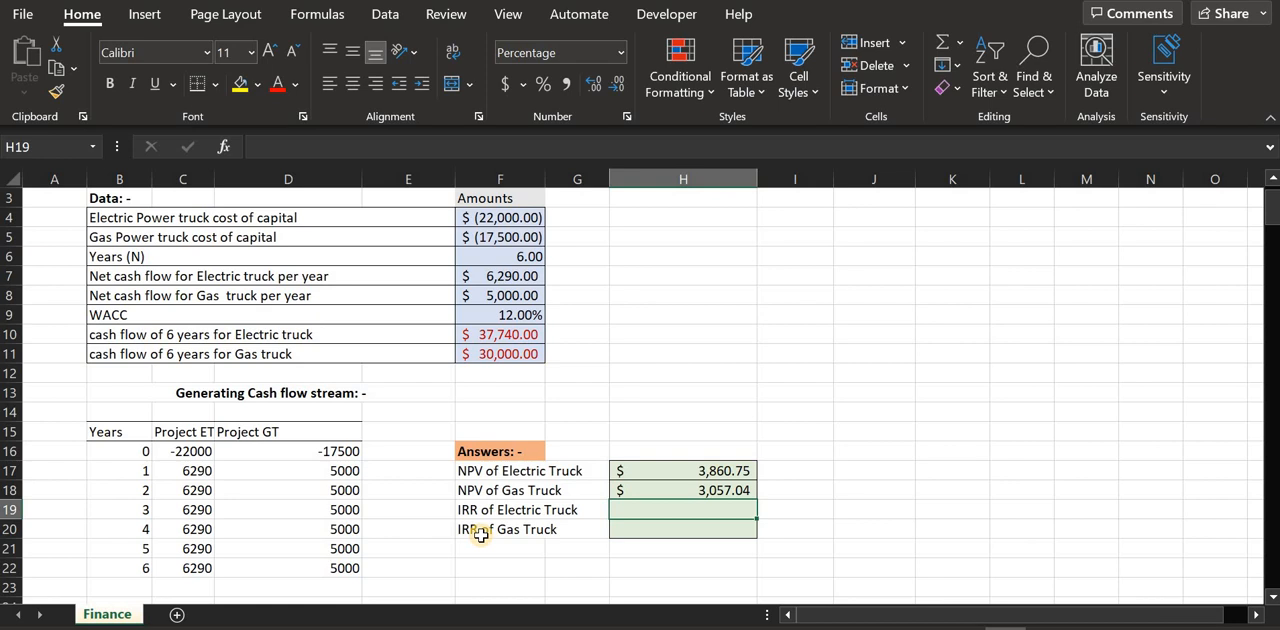
text(=irr)
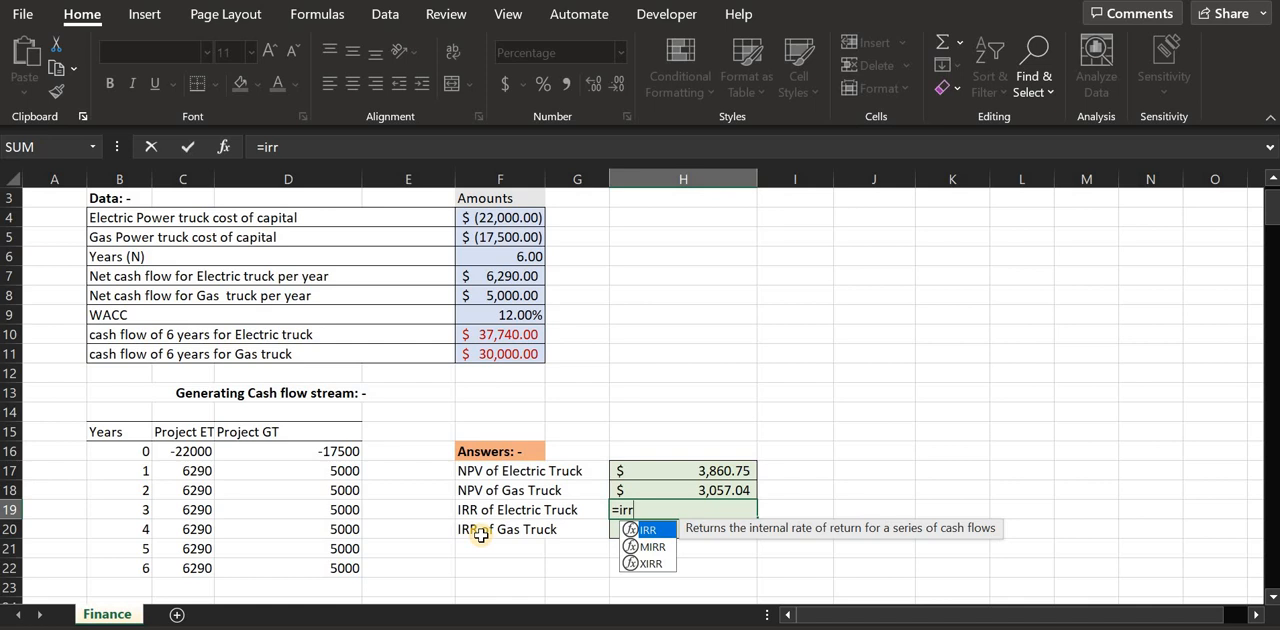
text(()
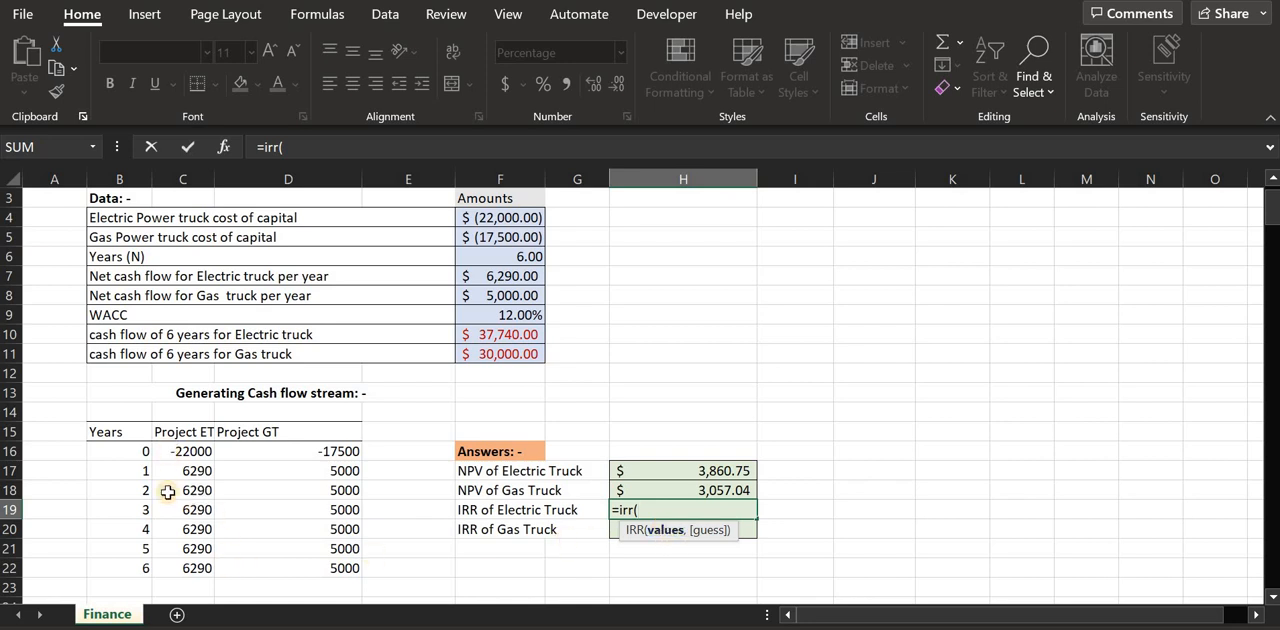
drag(168, 451, 172, 563)
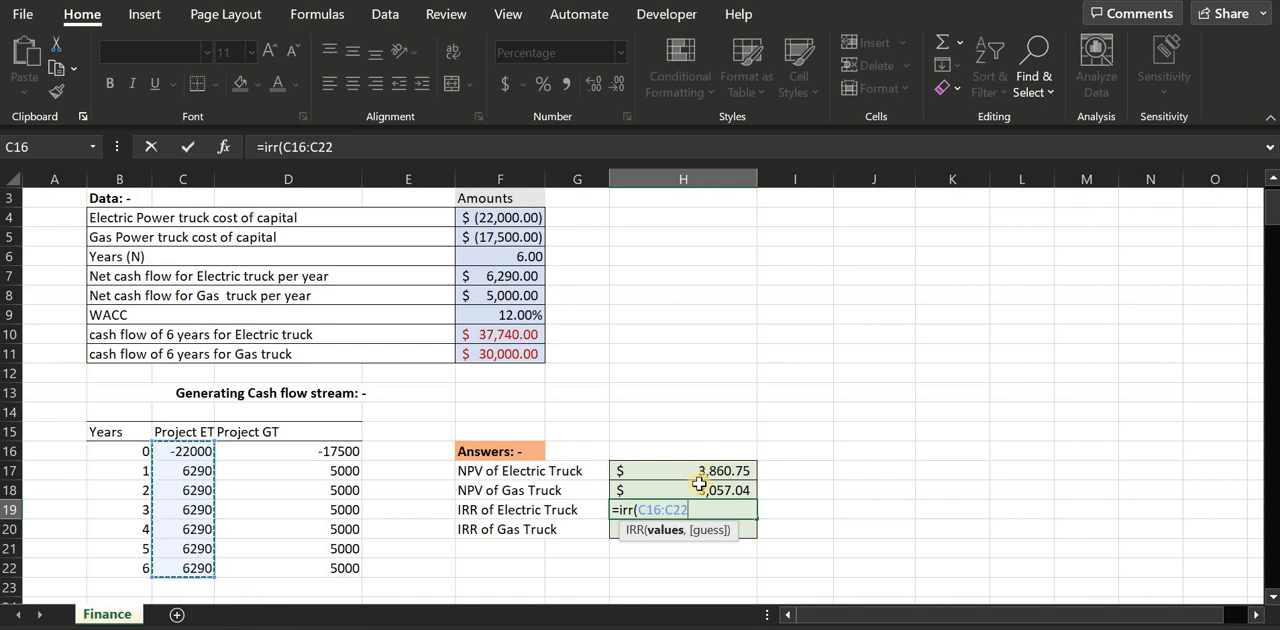
text(,12%)
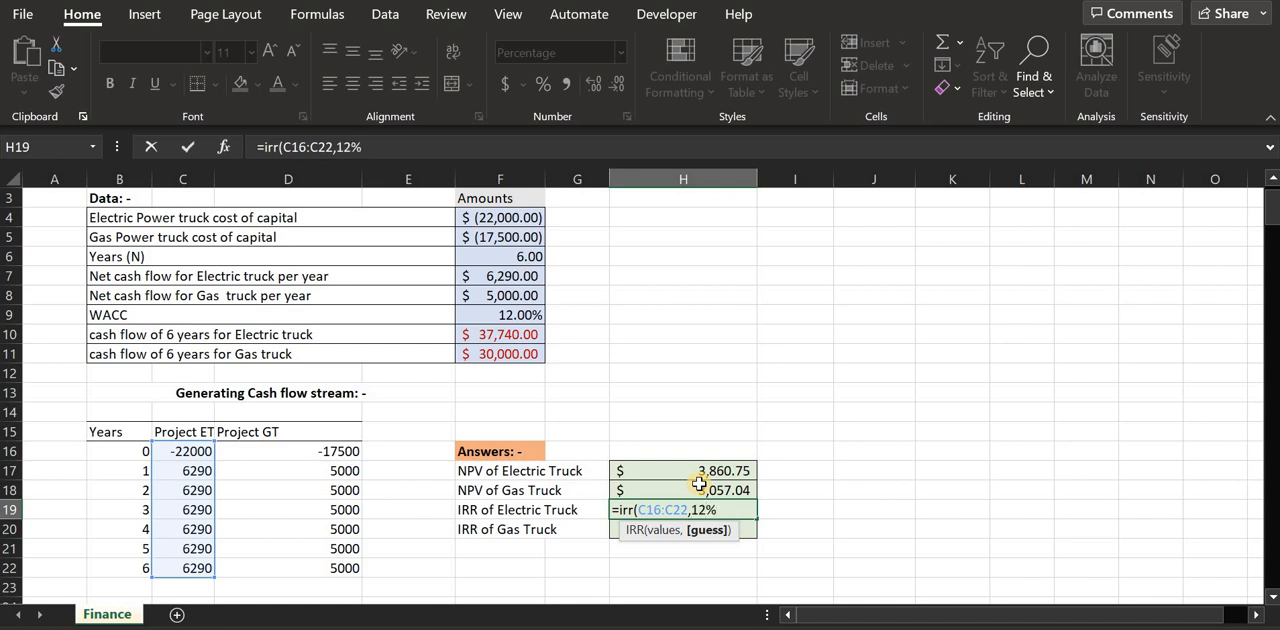
key(Return)
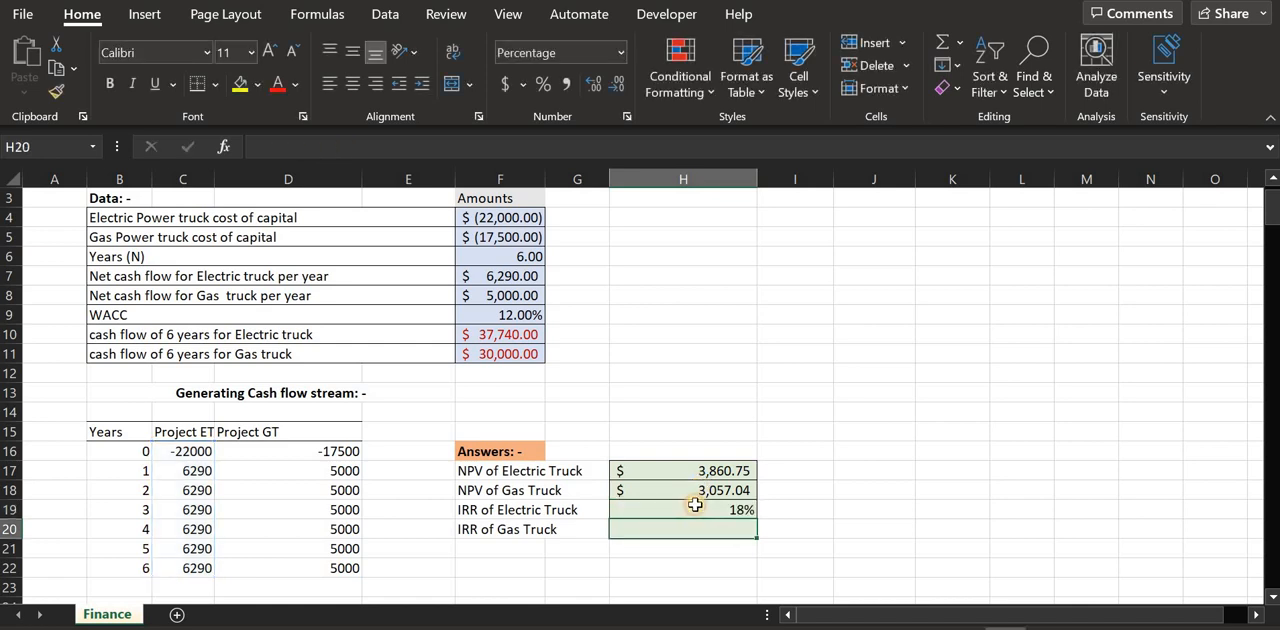
click(690, 510)
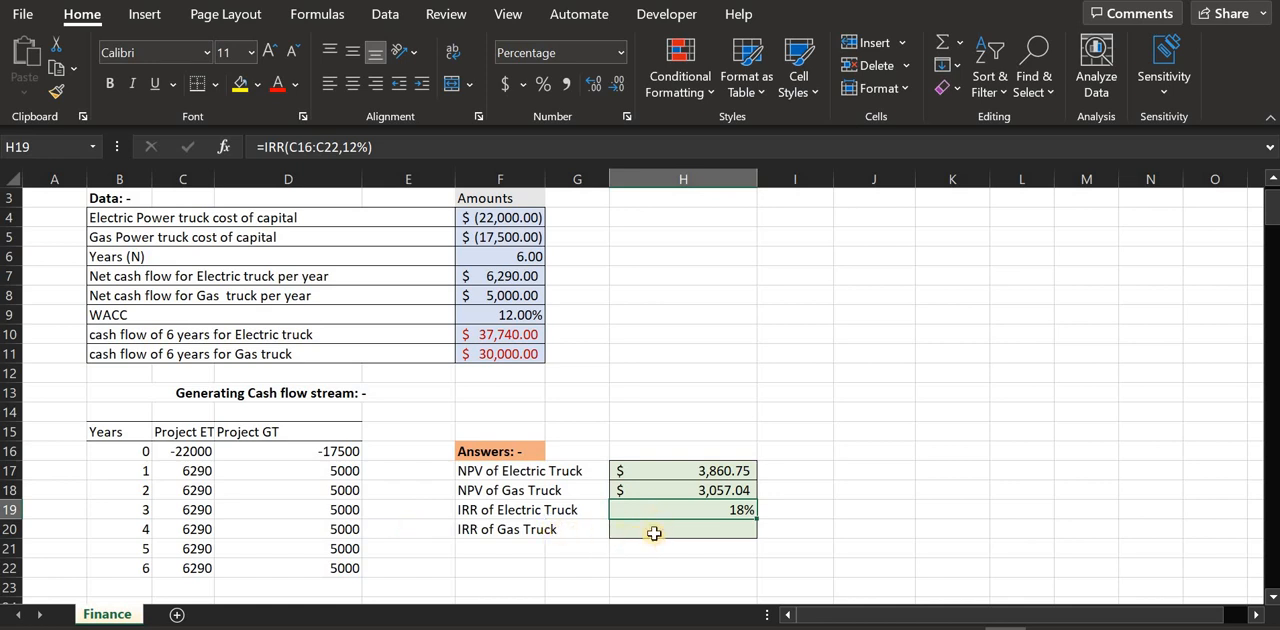
Calculate the gas truck's IRR in H20 from cash flows D16:D22 with a 10% guess, and select both IRR results
click(652, 529)
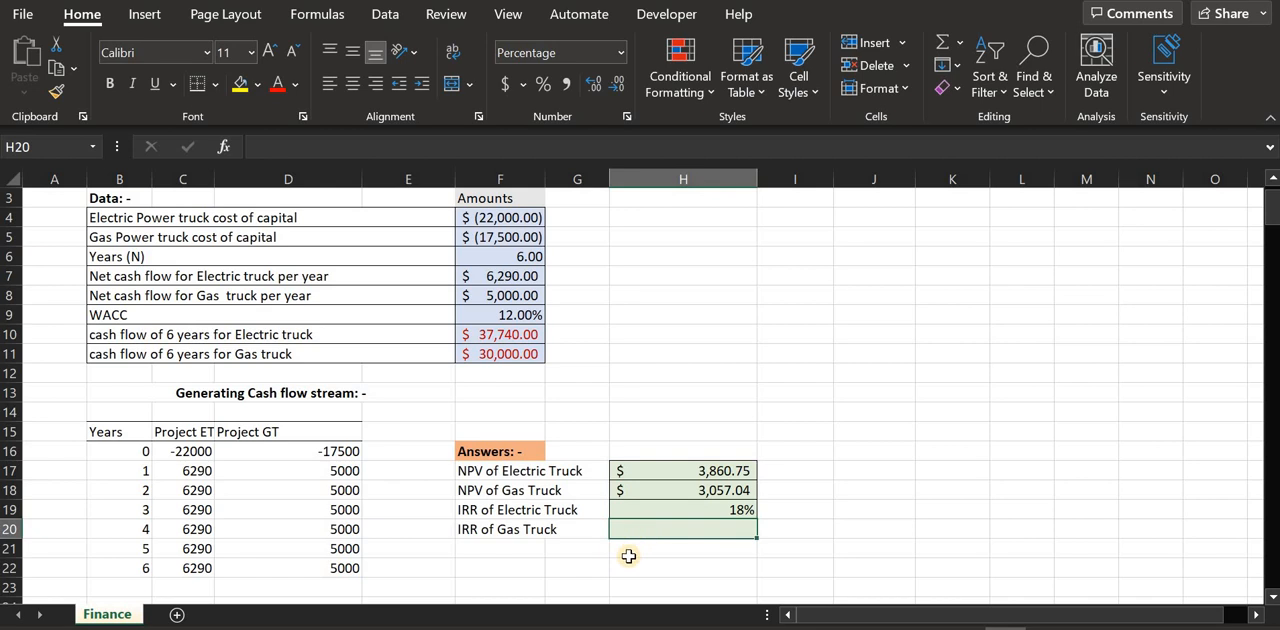
text(=)
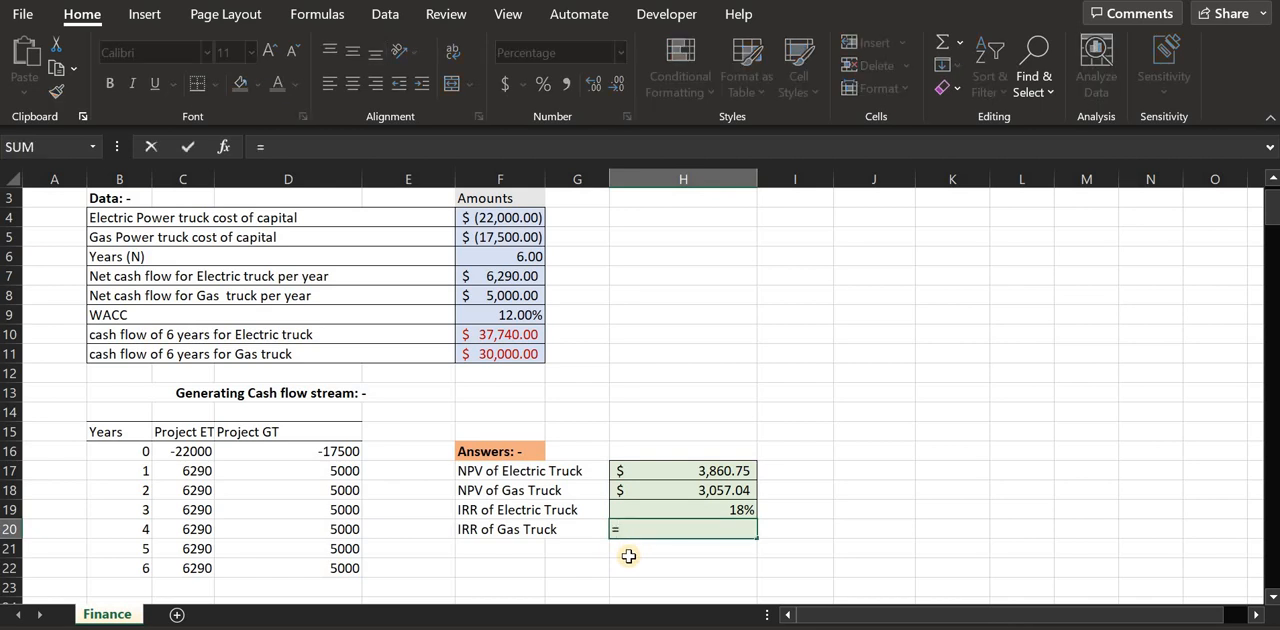
text(irr()
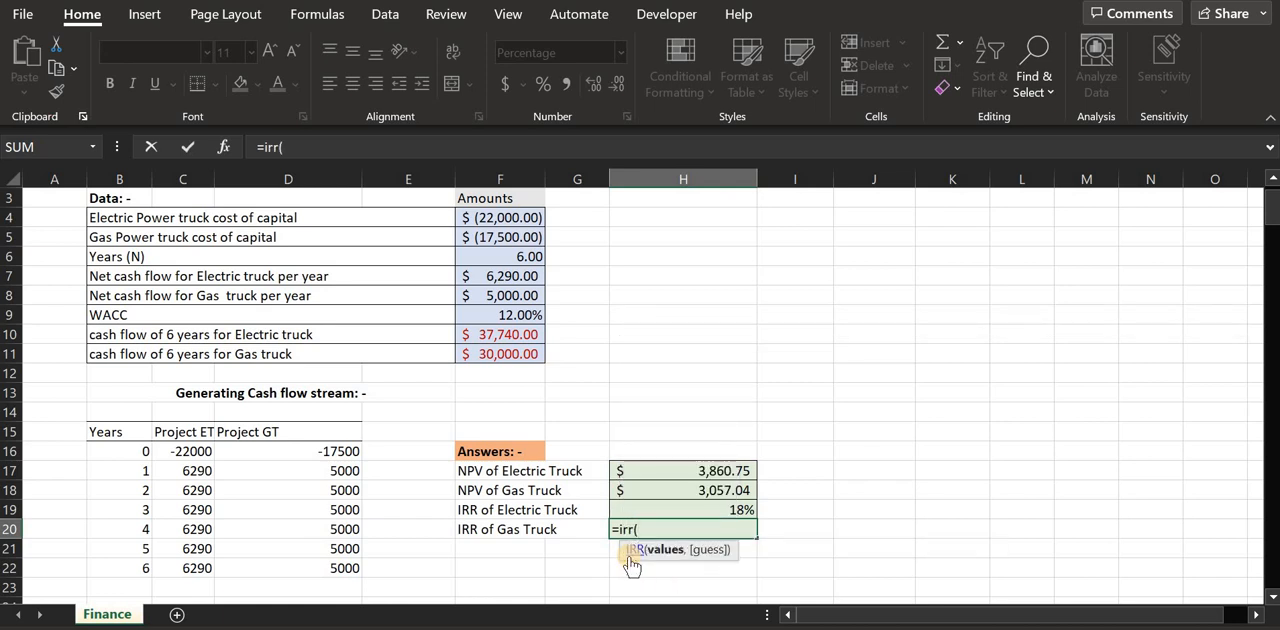
drag(319, 451, 312, 568)
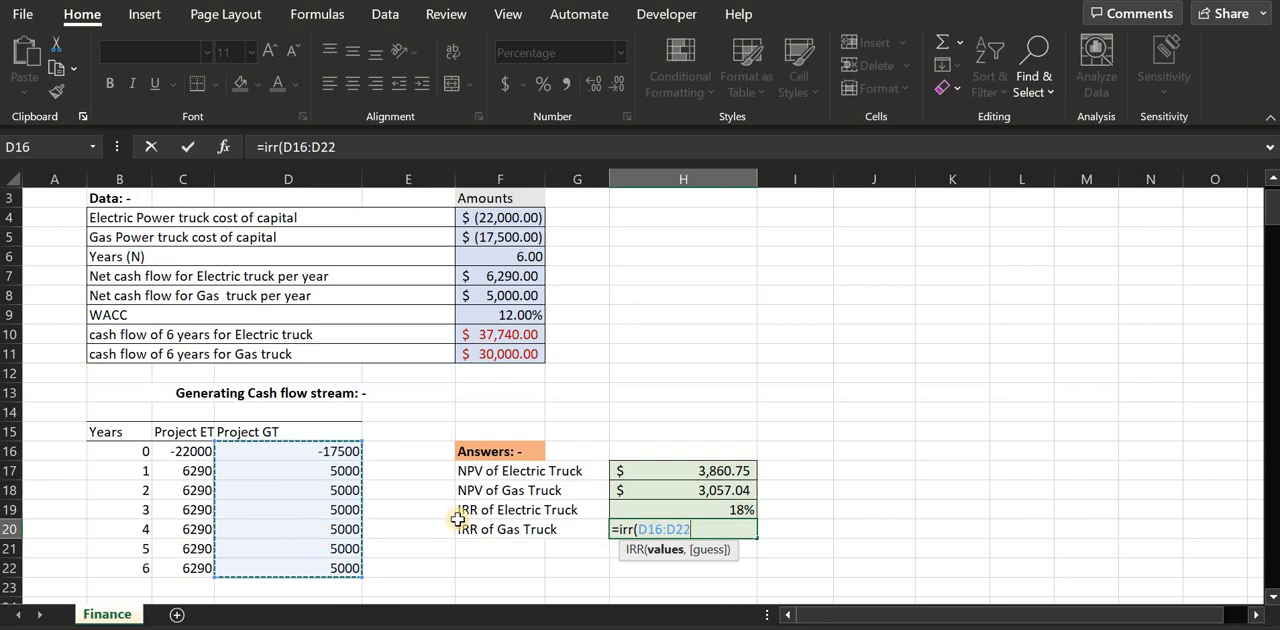
text(,)
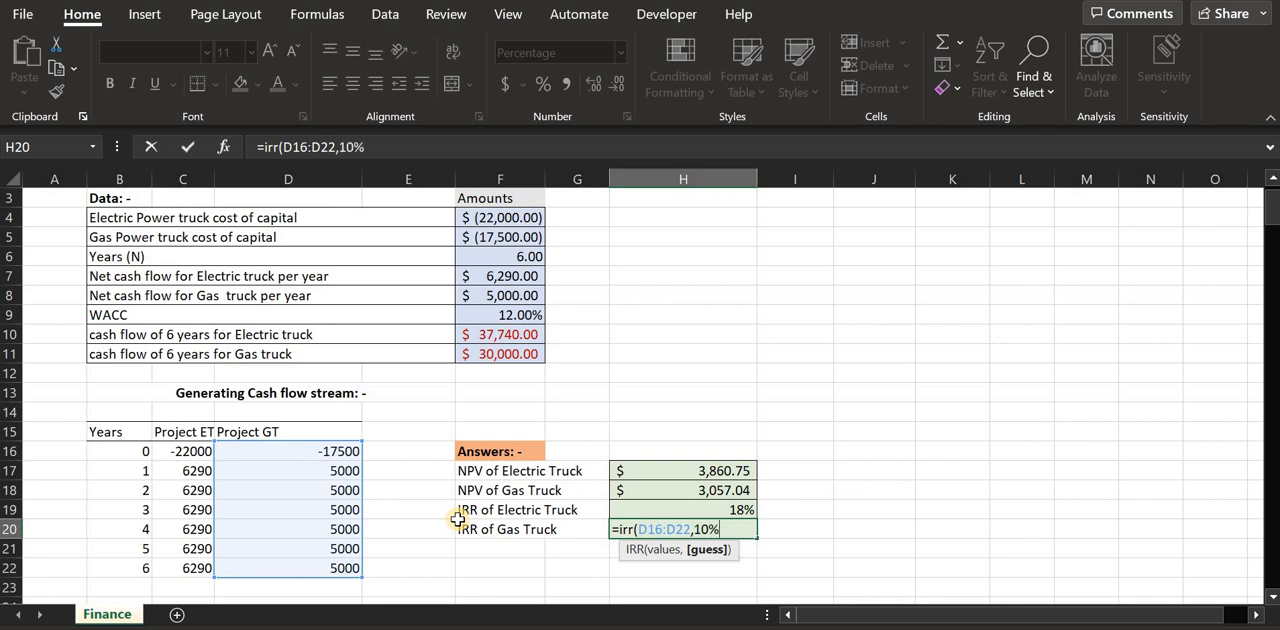
text(10%)
key(Return)
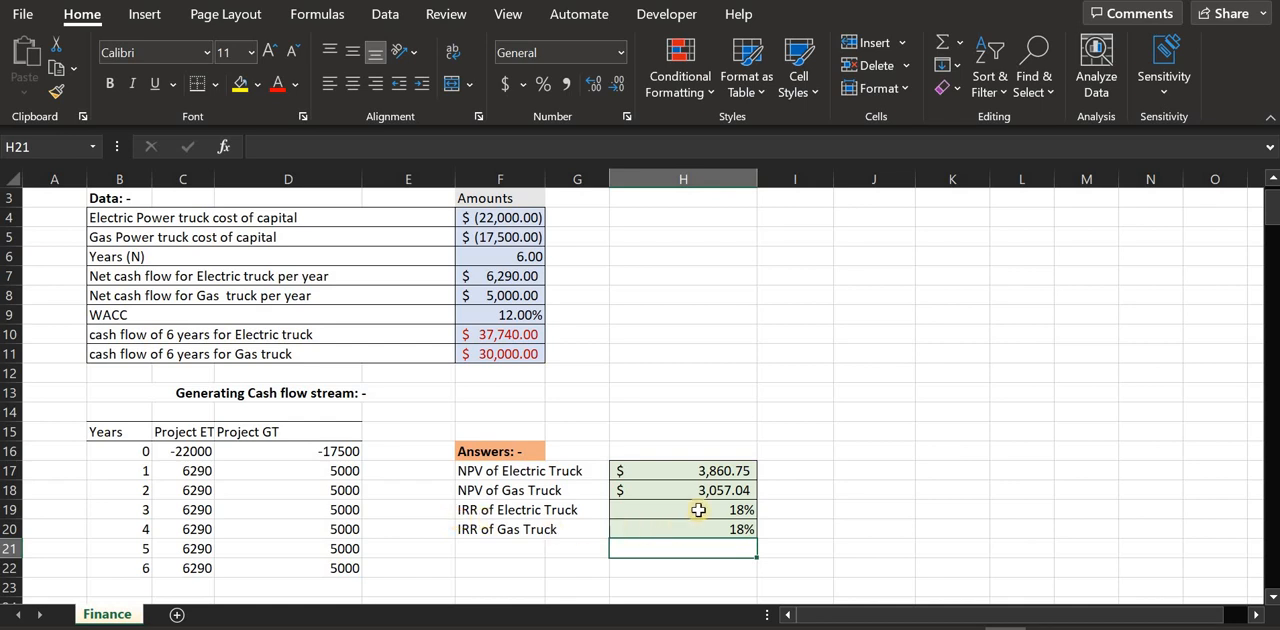
drag(700, 512, 700, 530)
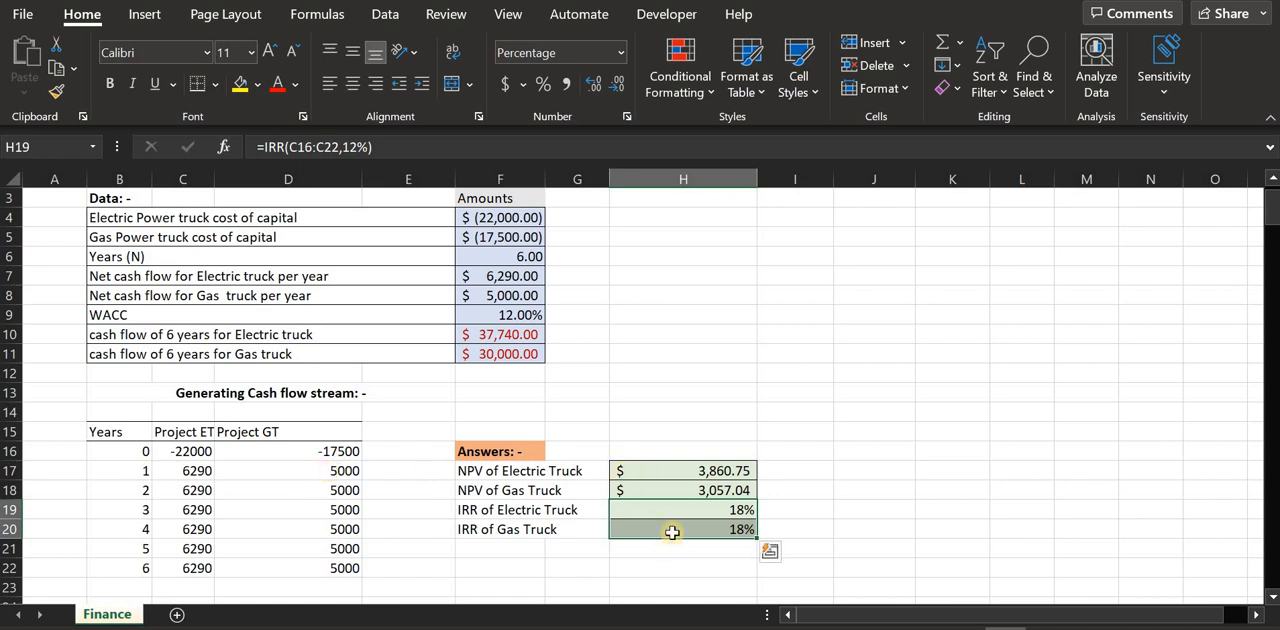
Read the statement in rows 25 to 27, checking it against the NPV labels, the WACC in F9 and the electric truck's IRR in H19
click(535, 471)
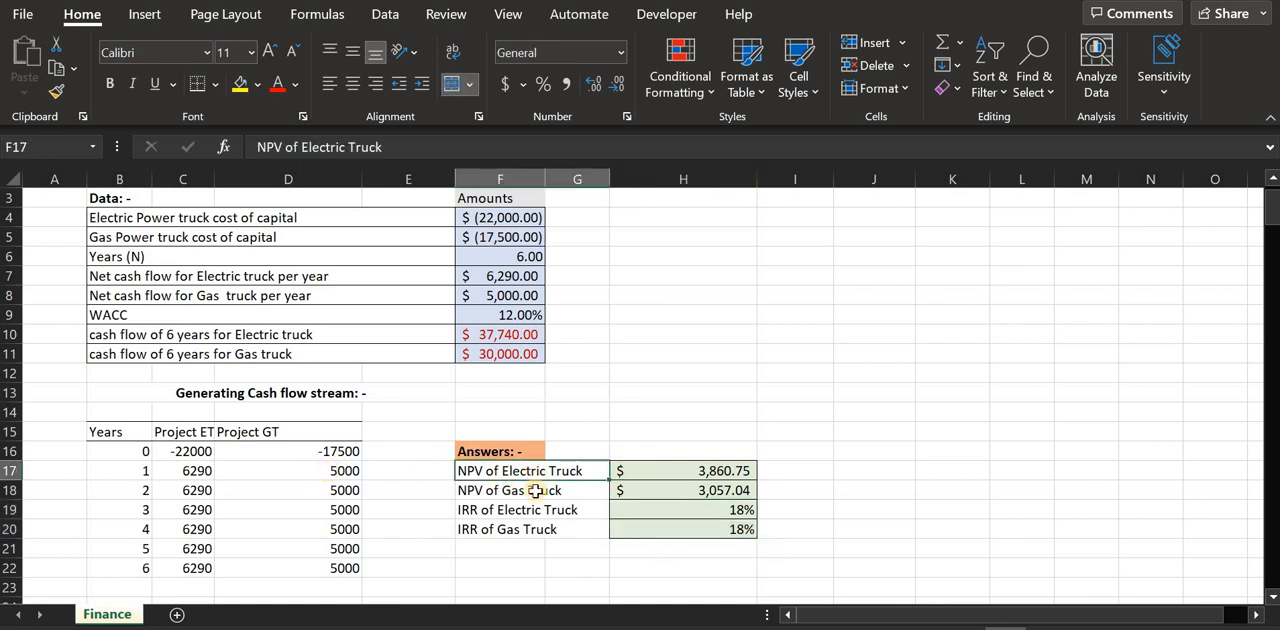
click(533, 491)
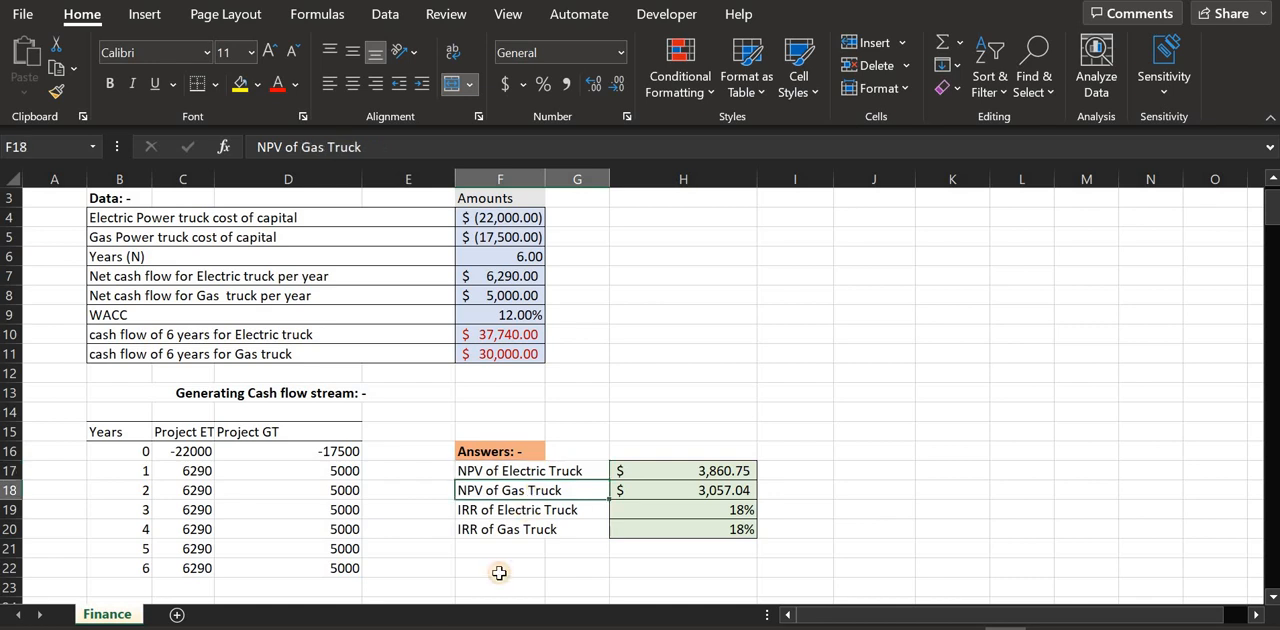
scroll(480, 543, down, 2)
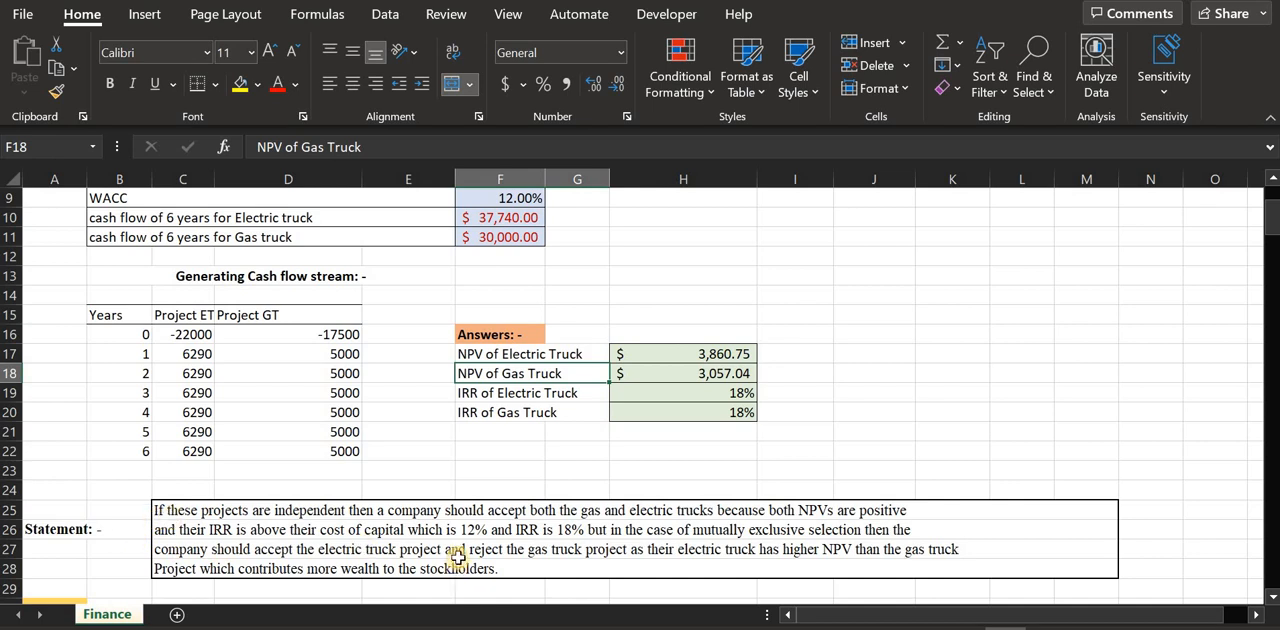
click(203, 511)
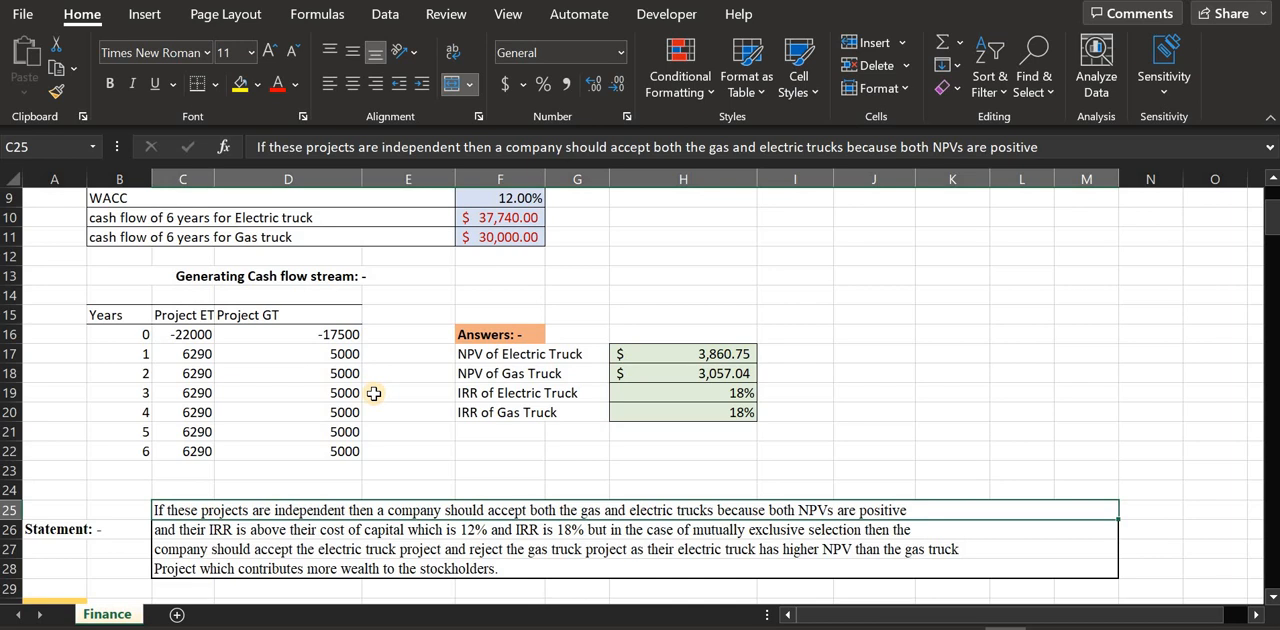
click(225, 530)
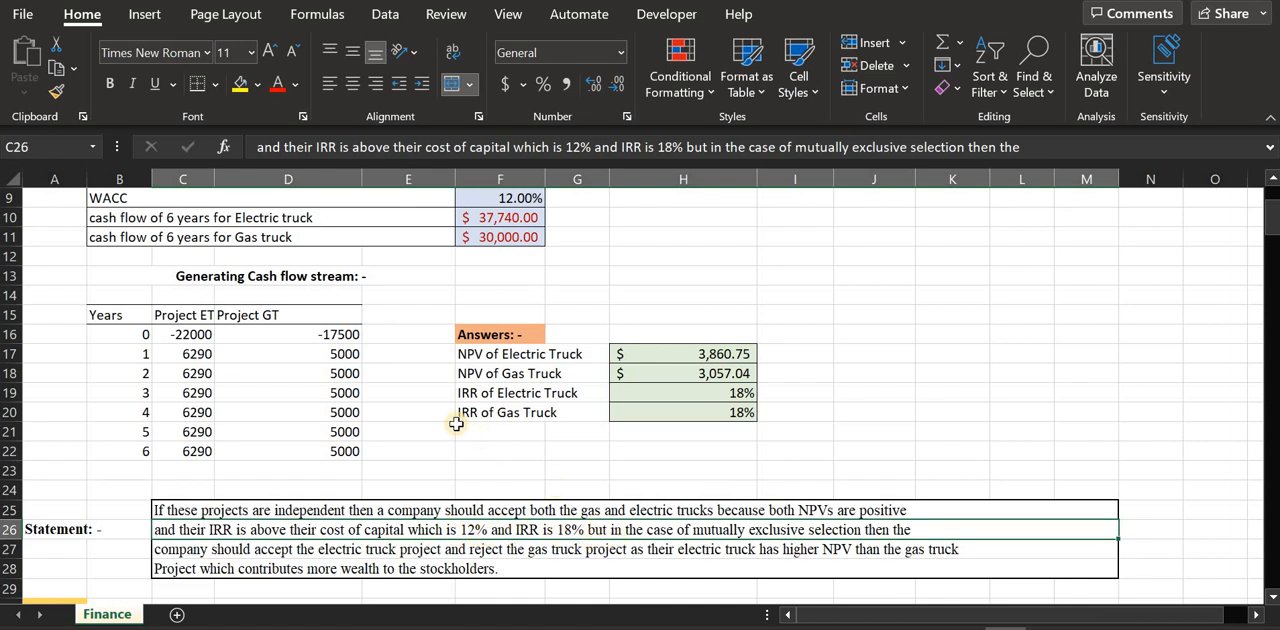
scroll(460, 420, up, 1)
click(499, 276)
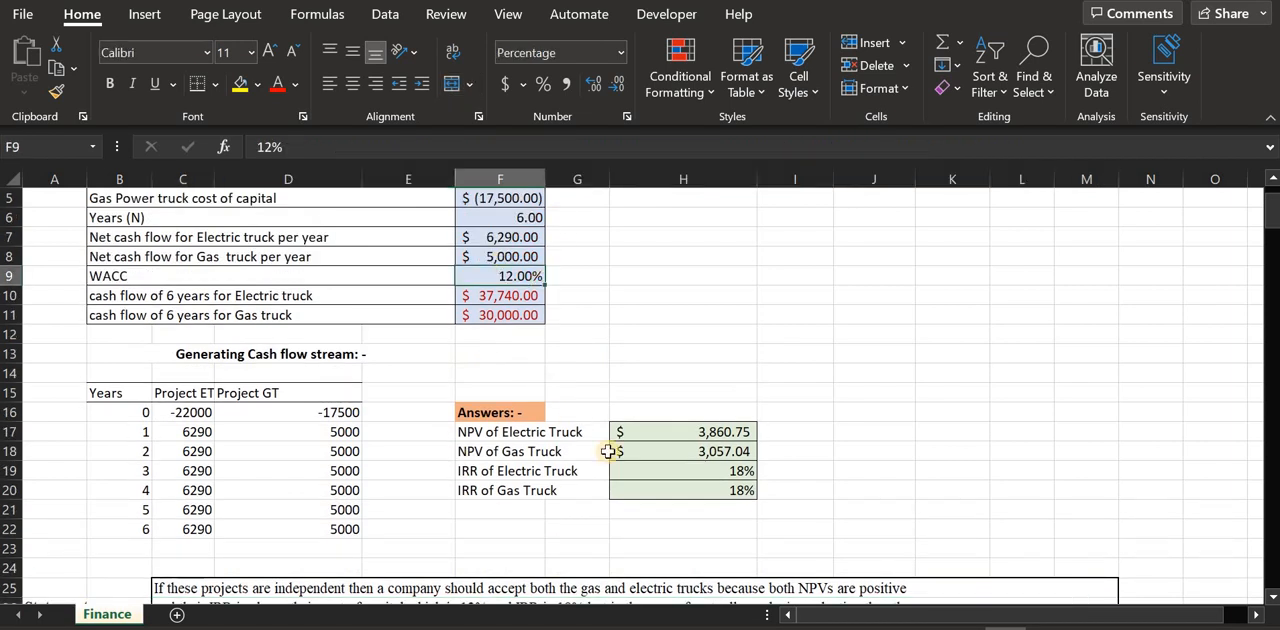
scroll(665, 470, down, 1)
click(663, 452)
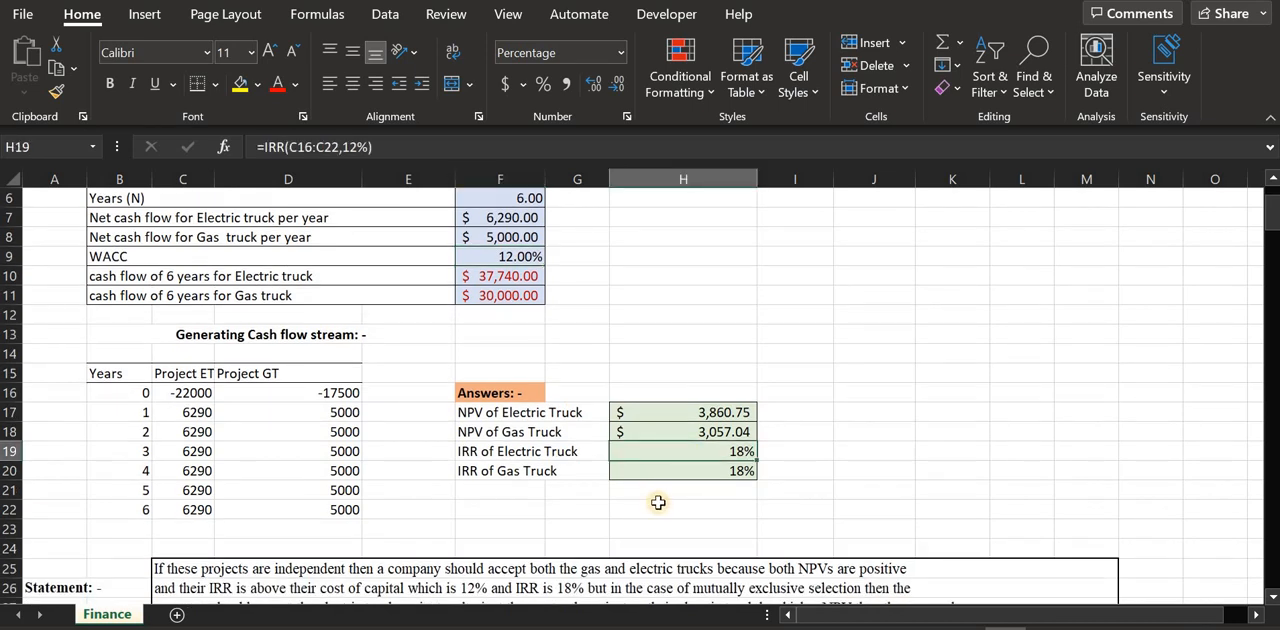
scroll(658, 503, down, 2)
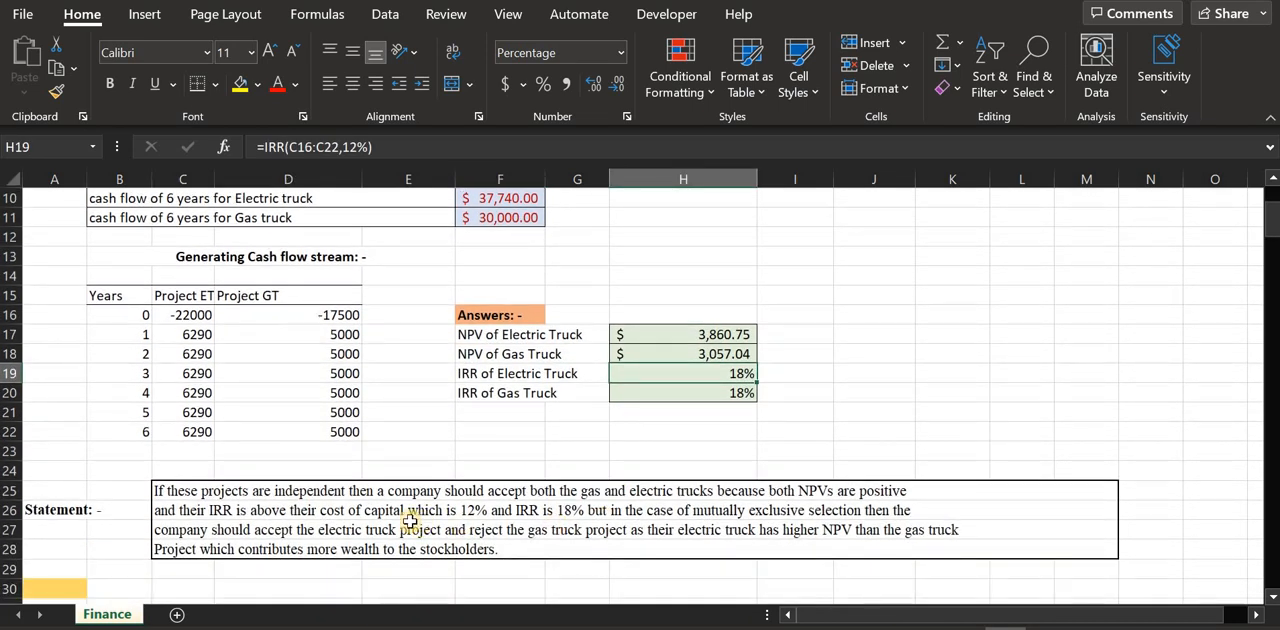
click(647, 511)
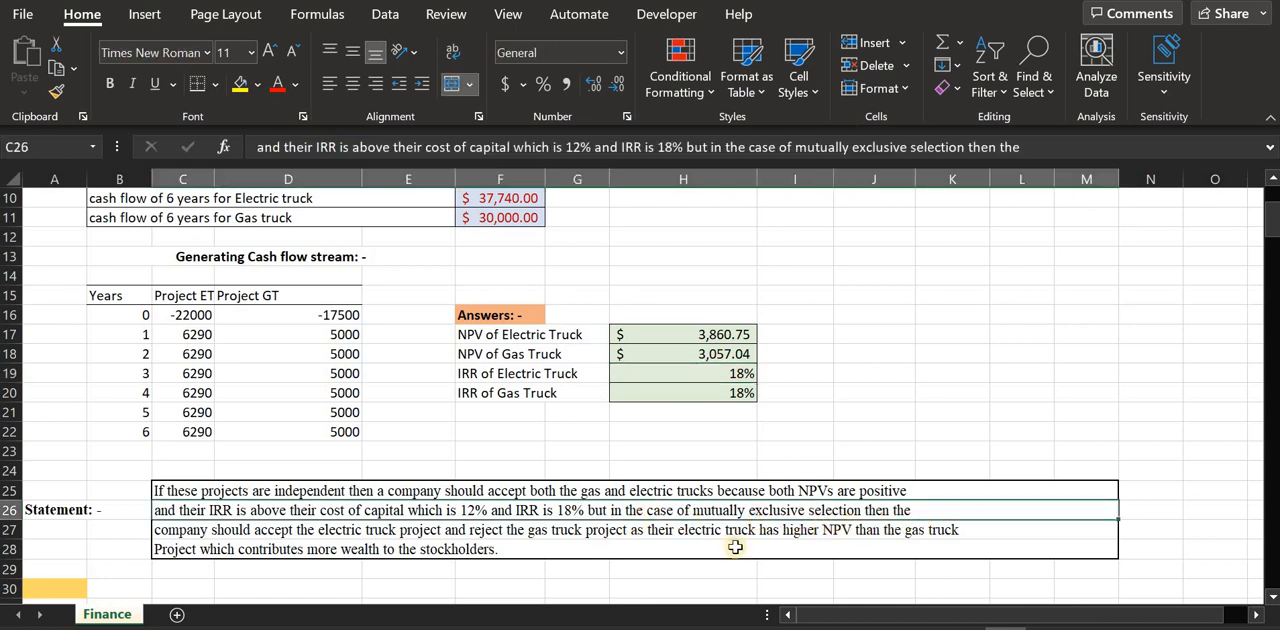
click(300, 537)
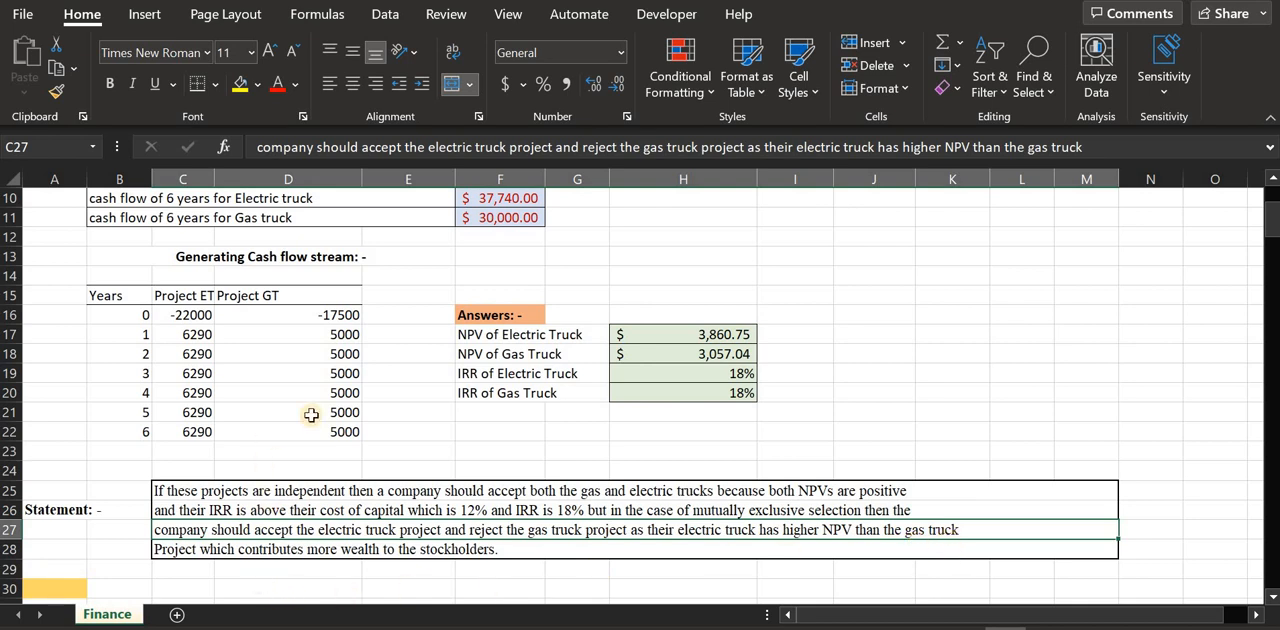
Highlight the NPV of Electric Truck label in F17 with a yellow fill
scroll(430, 370, up, 1)
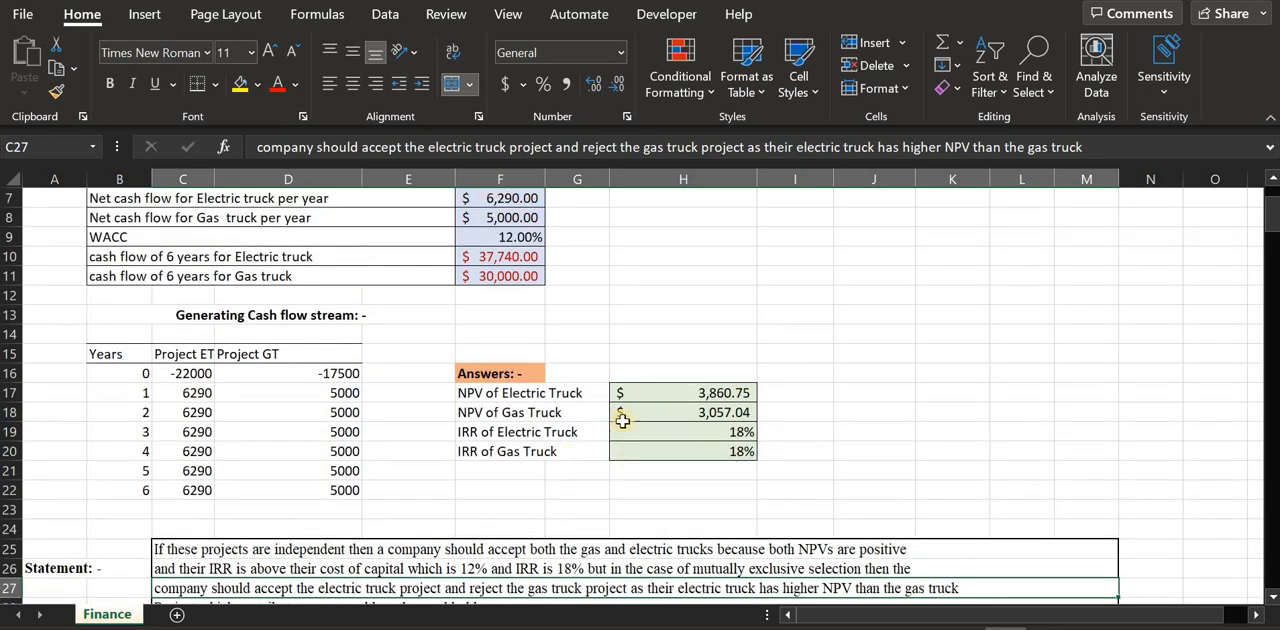
click(572, 398)
click(664, 398)
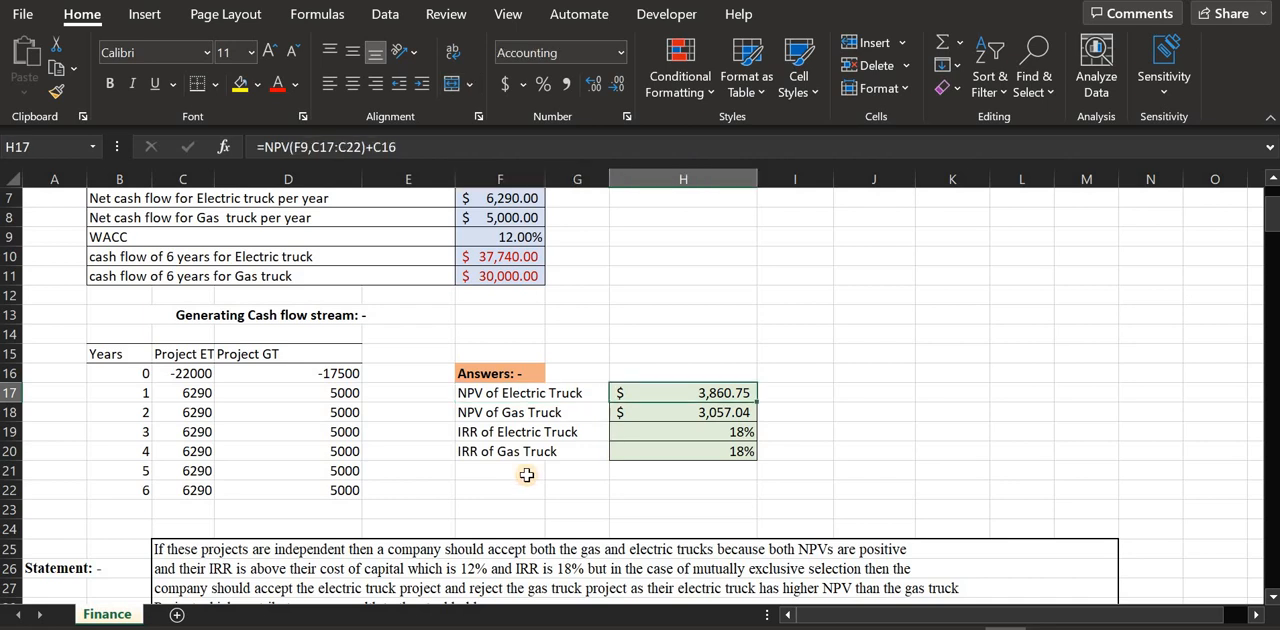
click(636, 426)
click(537, 379)
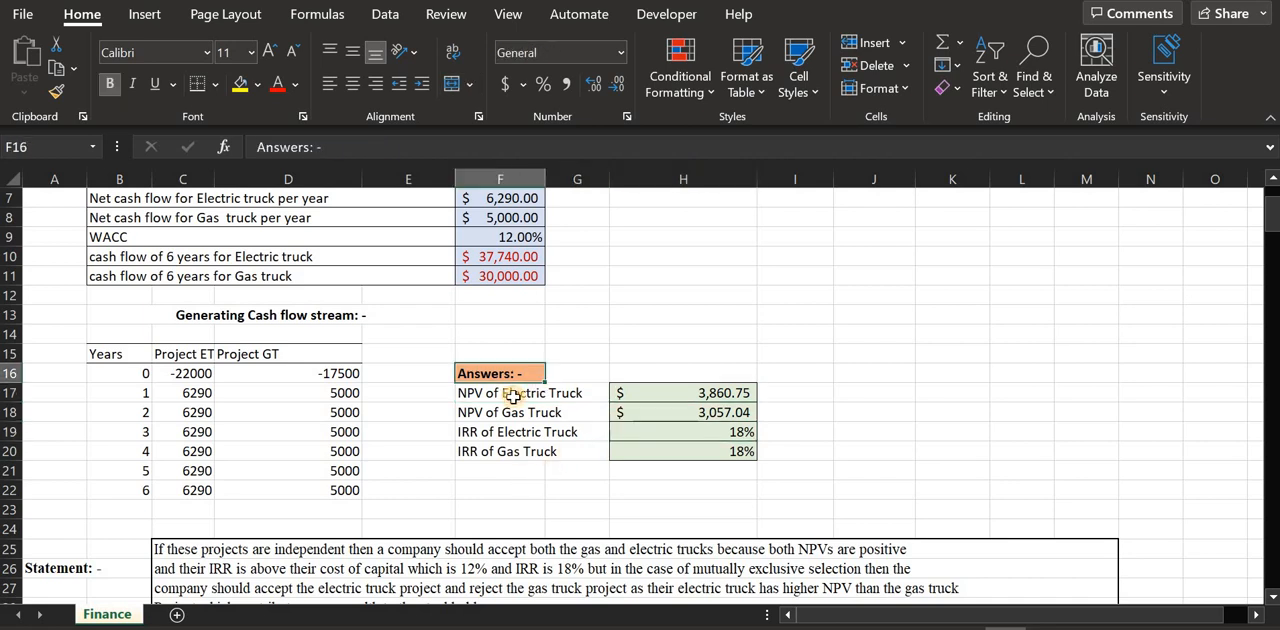
click(557, 392)
click(240, 84)
Review the statement's last line in C28 against the data and answers, and select the whole statement in rows 25 to 28
scroll(400, 470, down, 1)
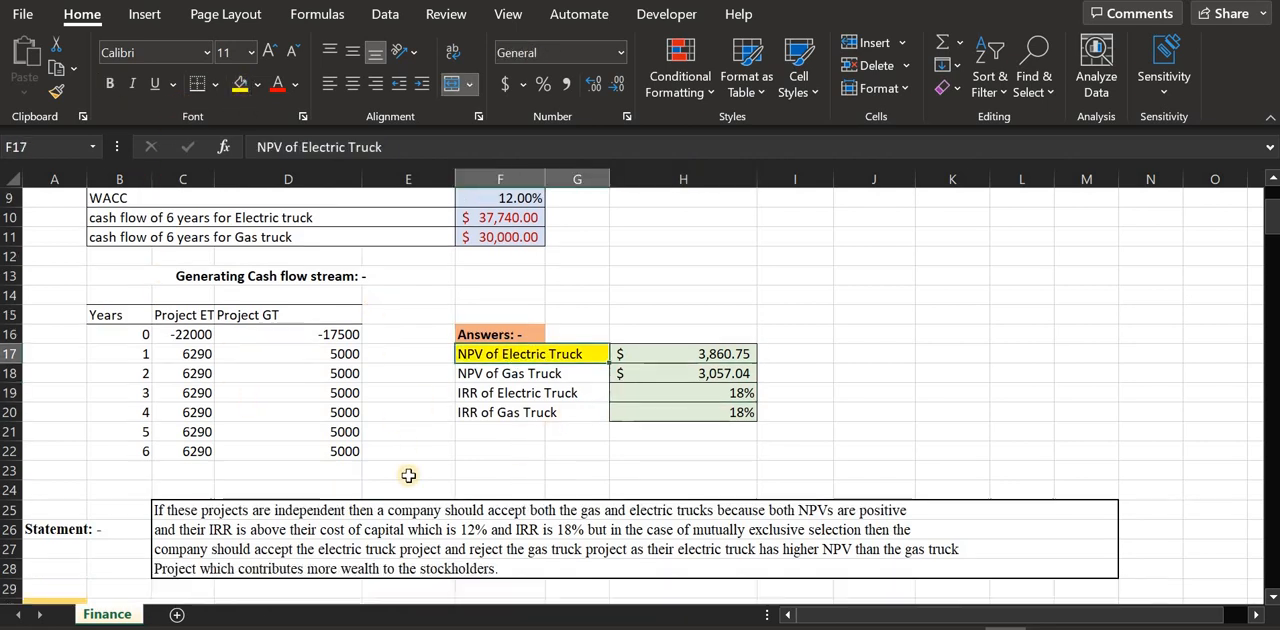
click(203, 558)
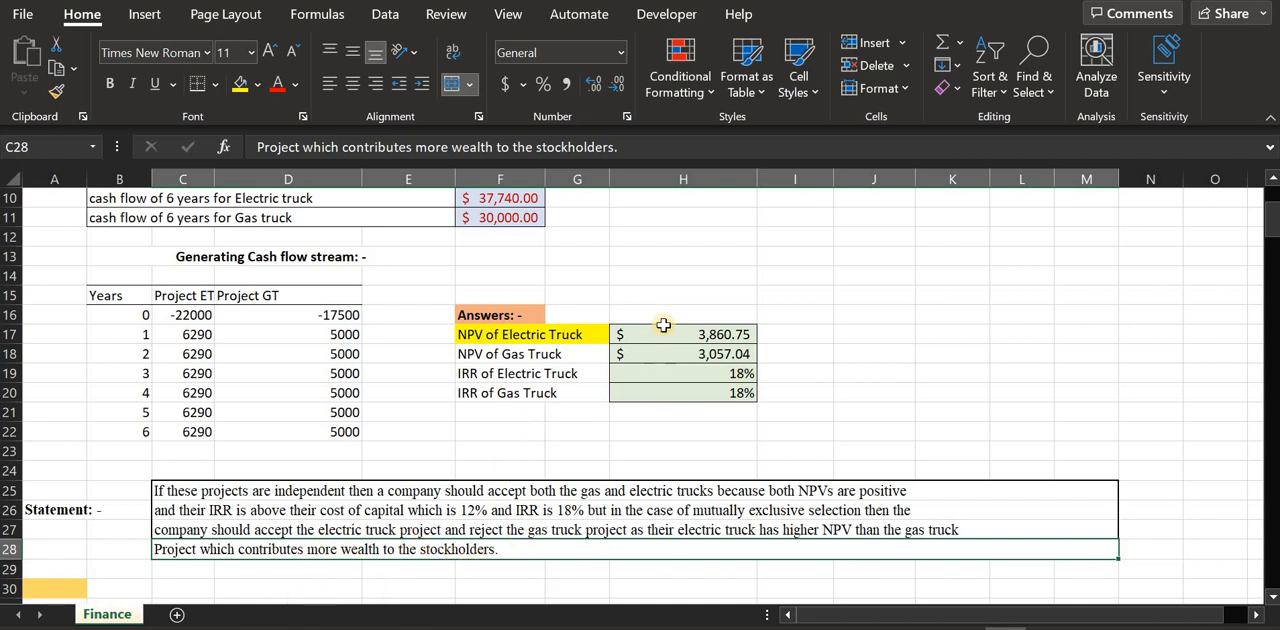
scroll(458, 436, up, 1)
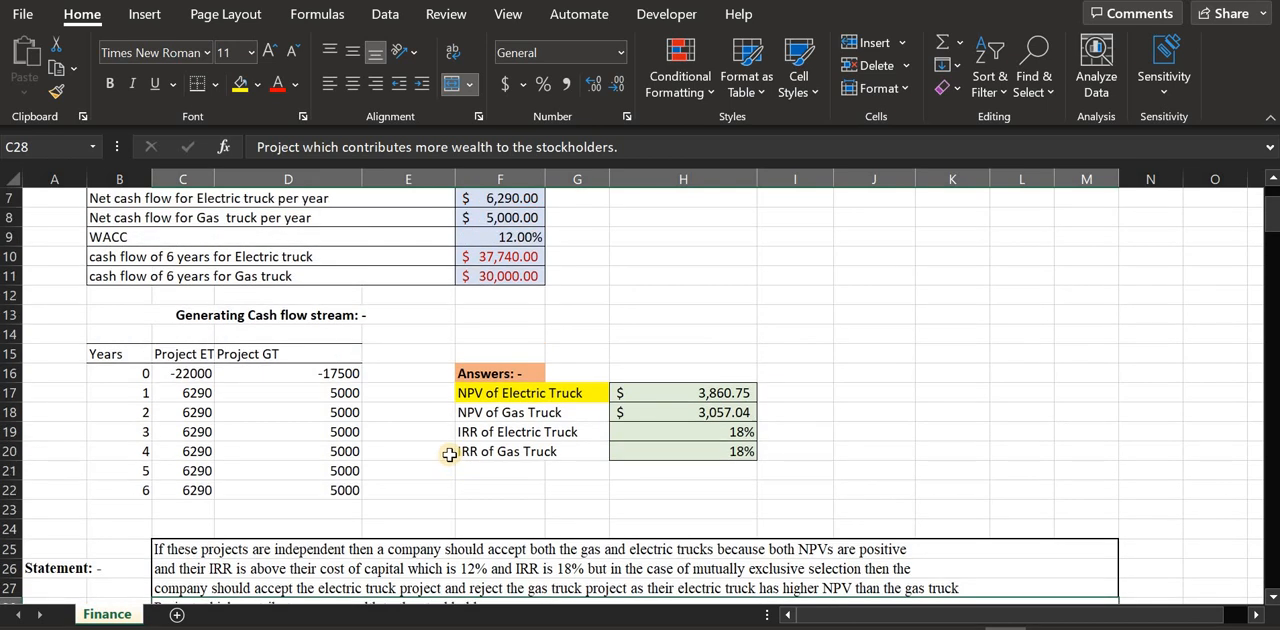
scroll(450, 455, up, 2)
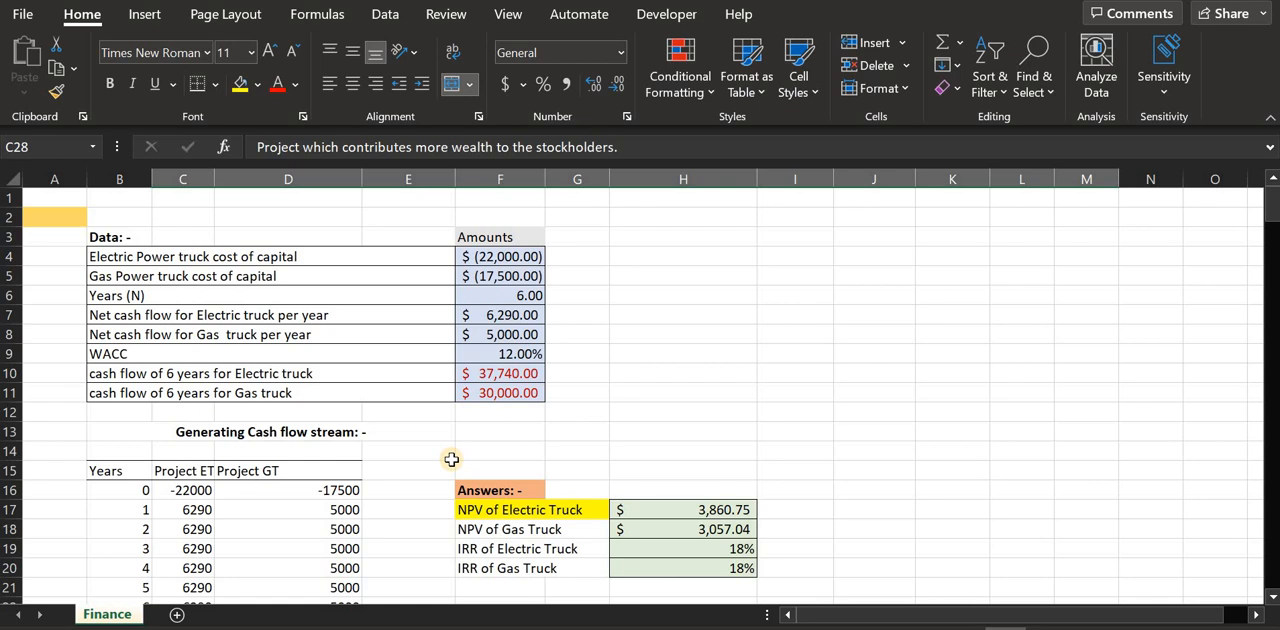
scroll(451, 459, down, 3)
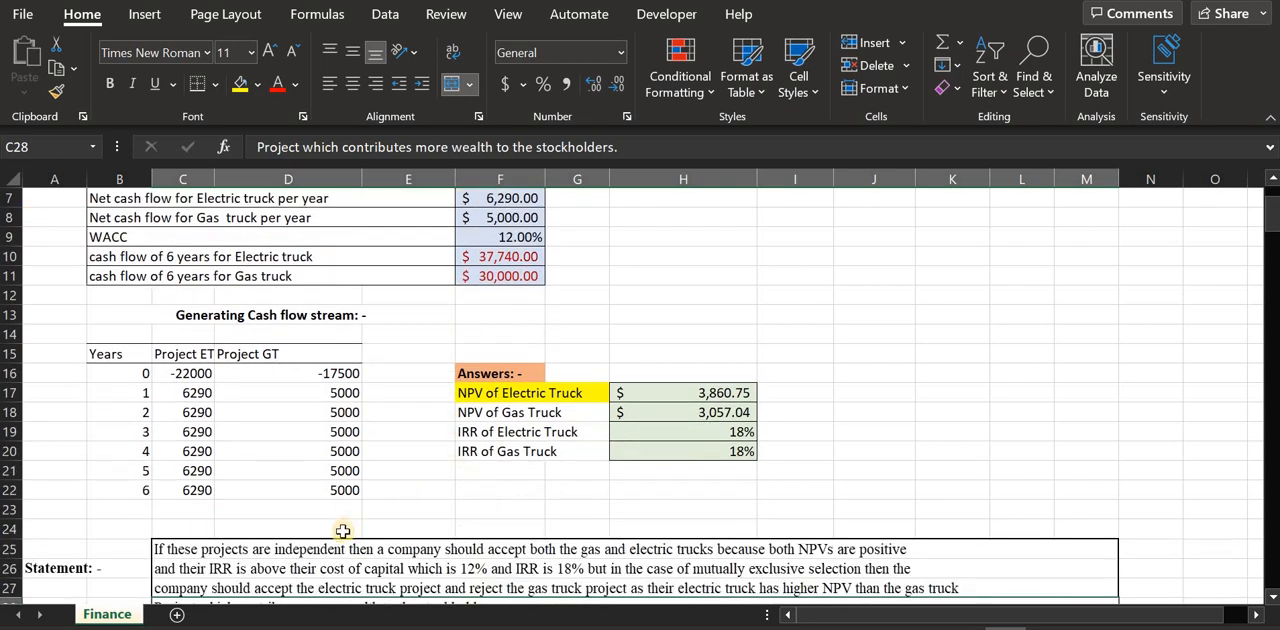
click(260, 549)
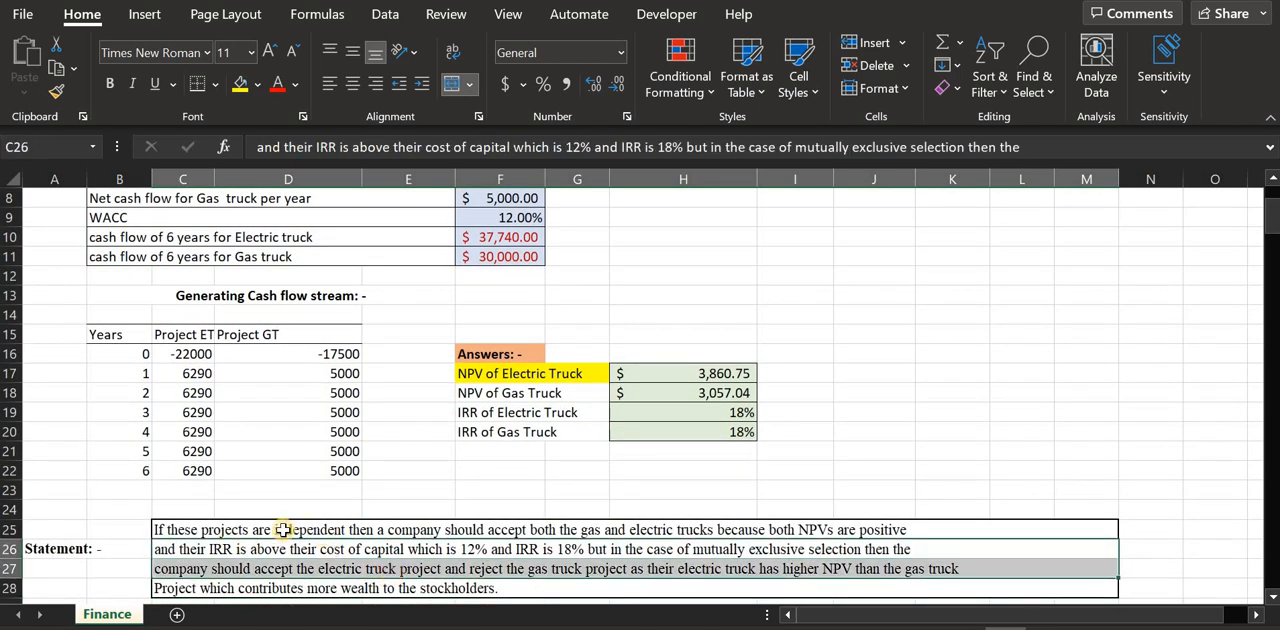
drag(284, 530, 360, 585)
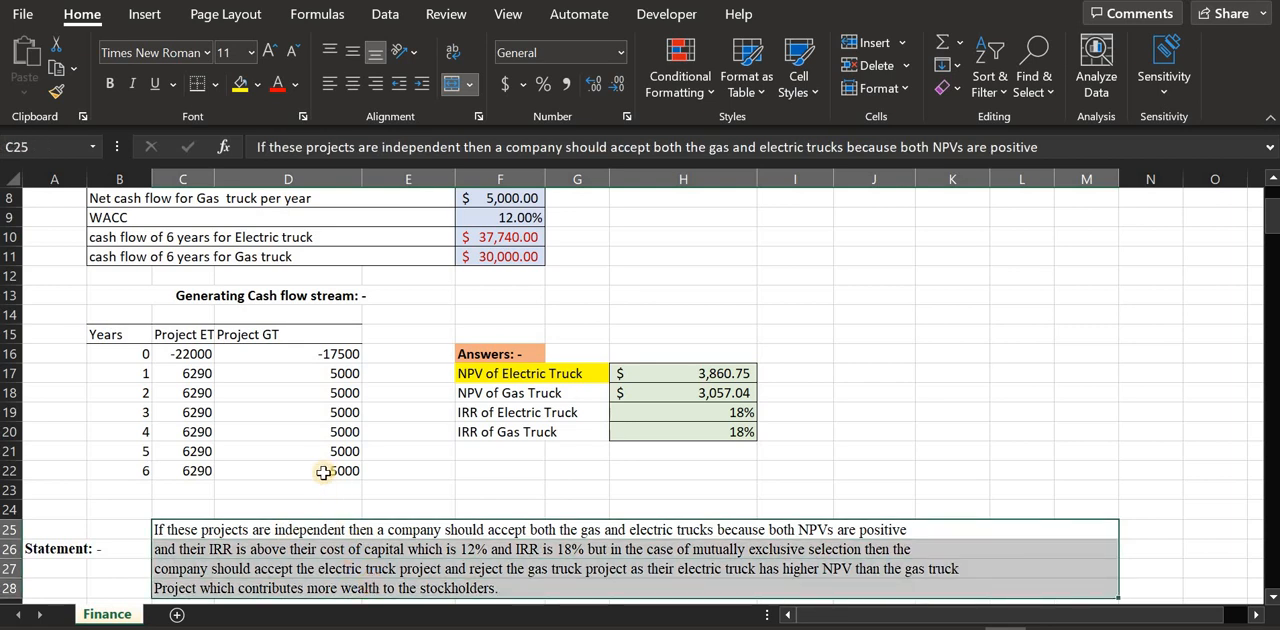